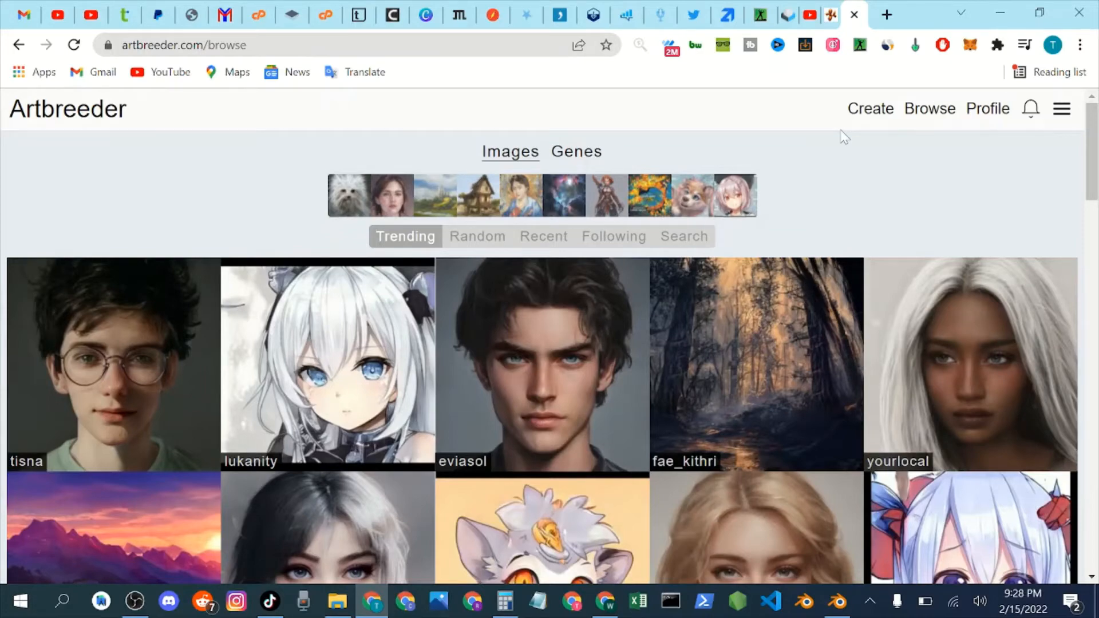
Browse the trending images gallery to examine the variety of portraits, anime characters, furries, landscapes and full-body figures made by the community.
{"action": "scroll", "coordinate": [805, 226], "scroll_direction": "down", "scroll_amount": 8}
{"action": "scroll", "coordinate": [685, 227], "scroll_direction": "down", "scroll_amount": 2}
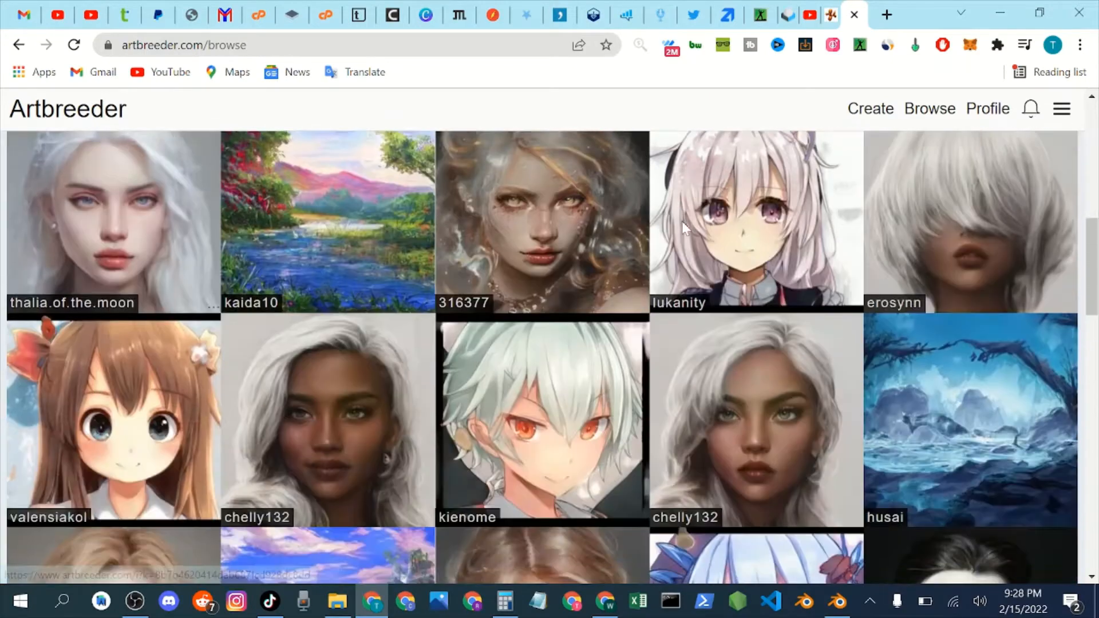
{"action": "scroll", "coordinate": [682, 224], "scroll_direction": "down", "scroll_amount": 6}
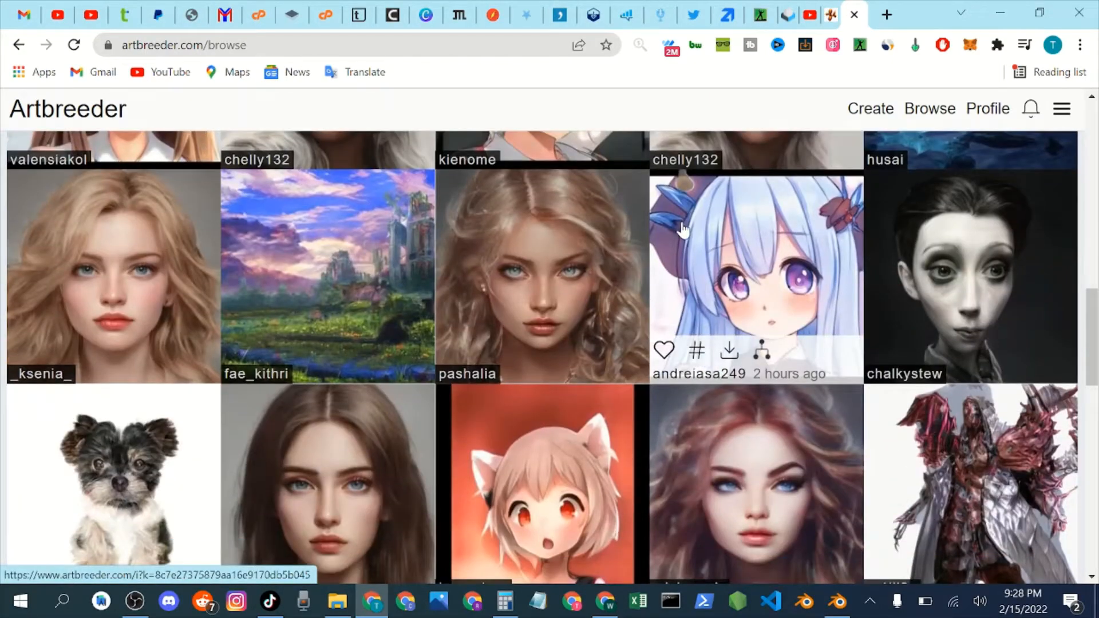
{"action": "scroll", "coordinate": [694, 226], "scroll_direction": "up", "scroll_amount": 16}
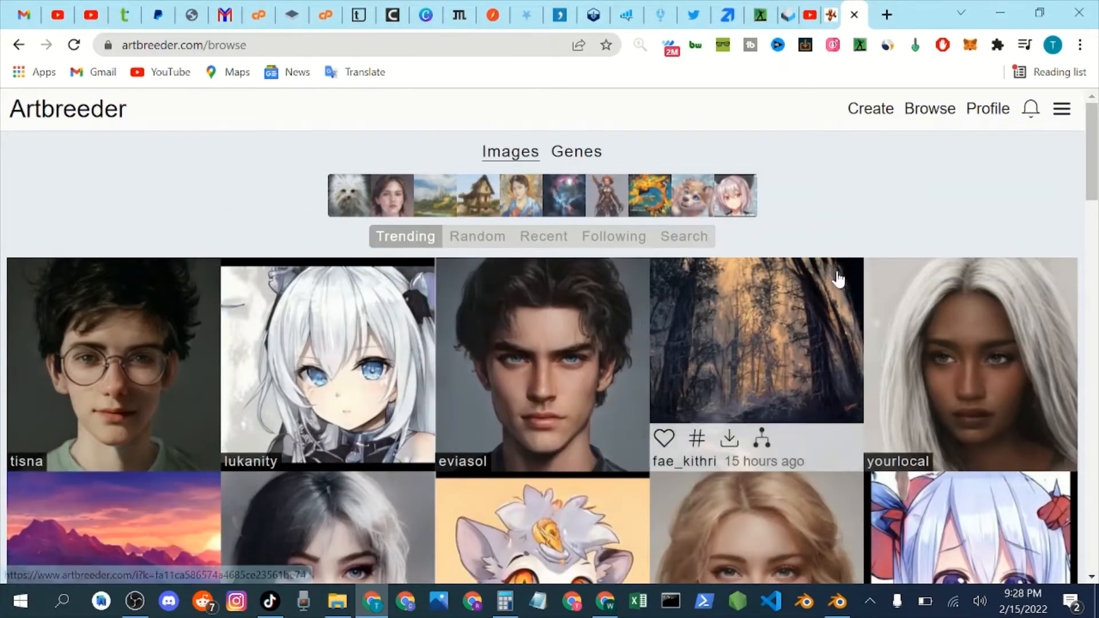
{"action": "scroll", "coordinate": [527, 367], "scroll_direction": "down", "scroll_amount": 4}
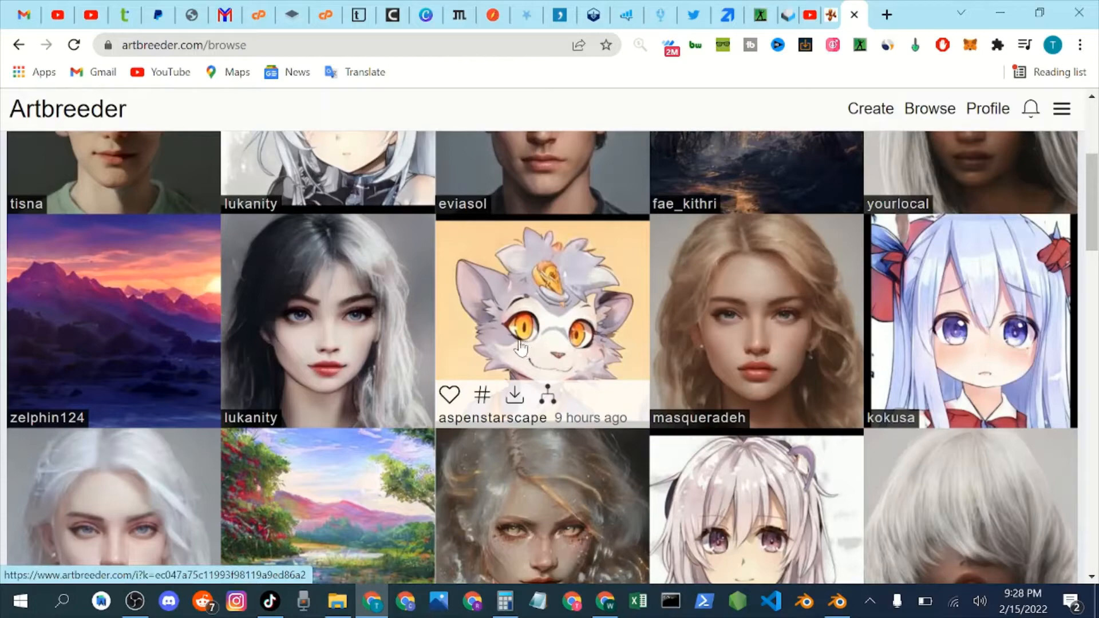
{"action": "scroll", "coordinate": [522, 348], "scroll_direction": "down", "scroll_amount": 4}
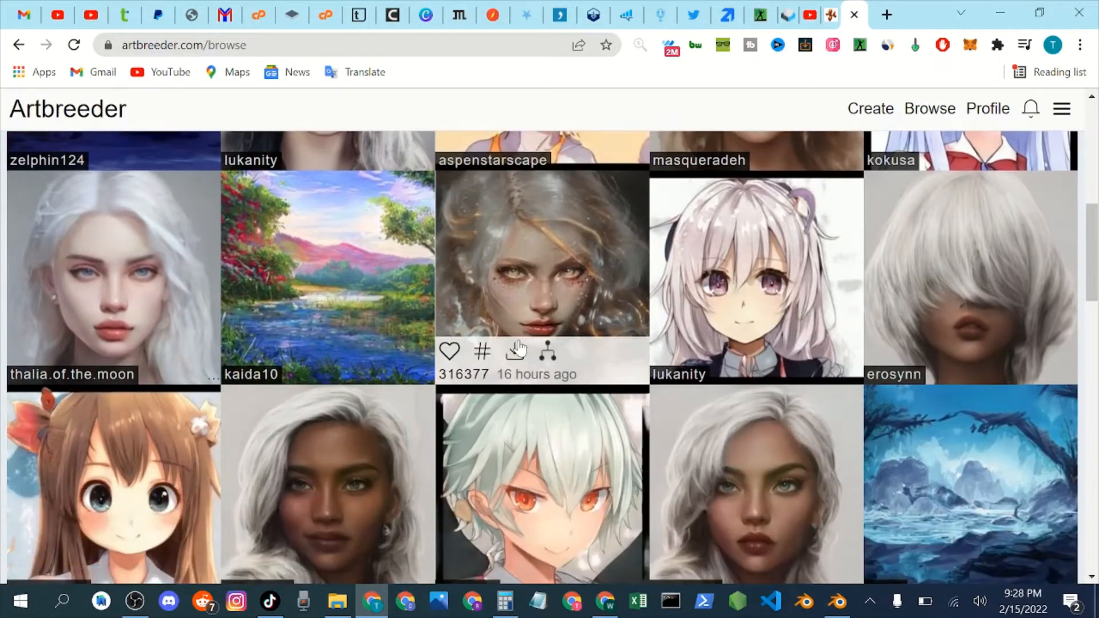
{"action": "scroll", "coordinate": [422, 342], "scroll_direction": "down", "scroll_amount": 3}
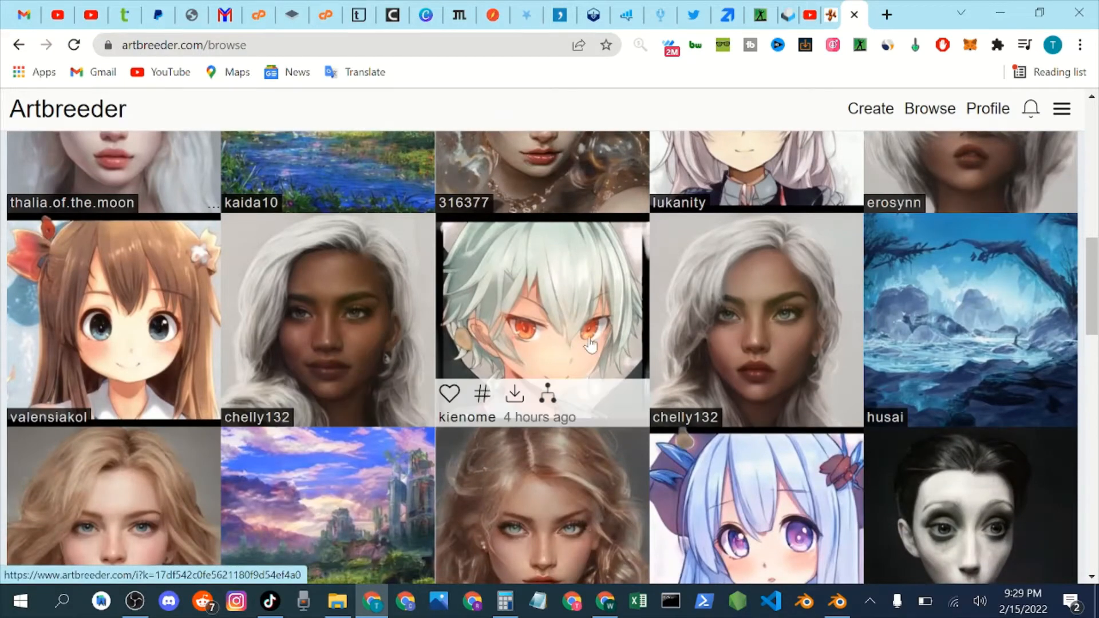
{"action": "scroll", "coordinate": [420, 361], "scroll_direction": "down", "scroll_amount": 6}
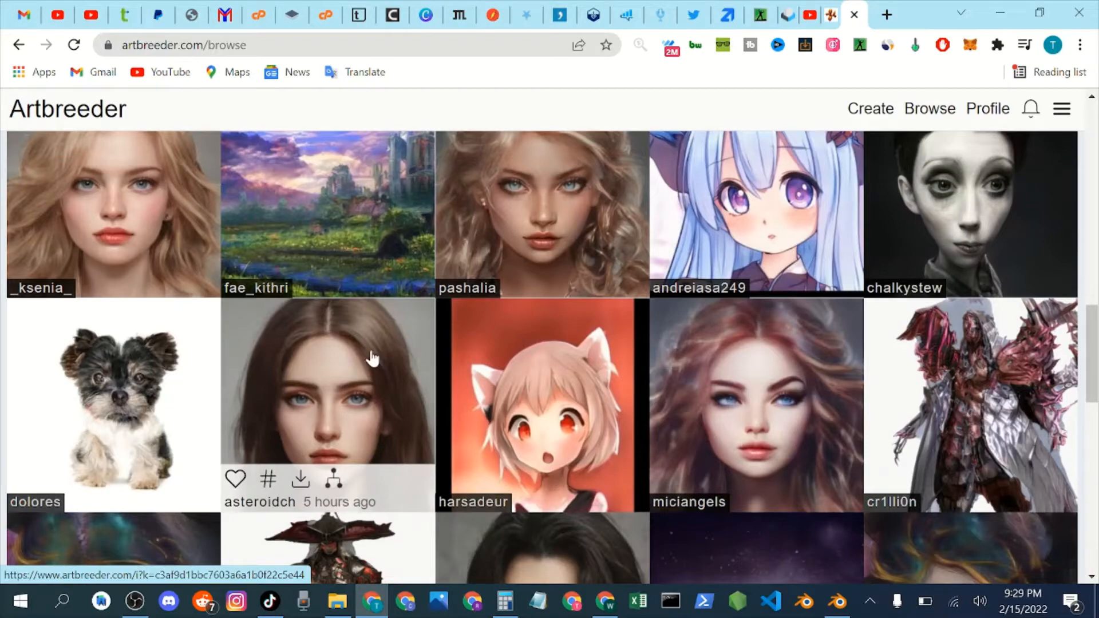
{"action": "scroll", "coordinate": [344, 363], "scroll_direction": "down", "scroll_amount": 3}
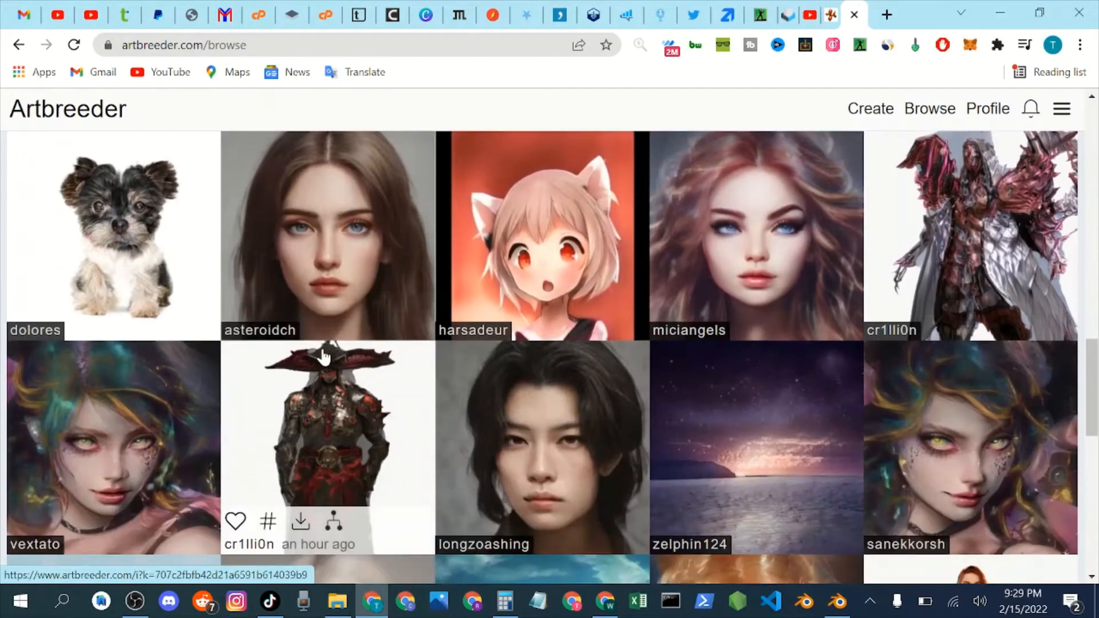
{"action": "scroll", "coordinate": [323, 356], "scroll_direction": "down", "scroll_amount": 6}
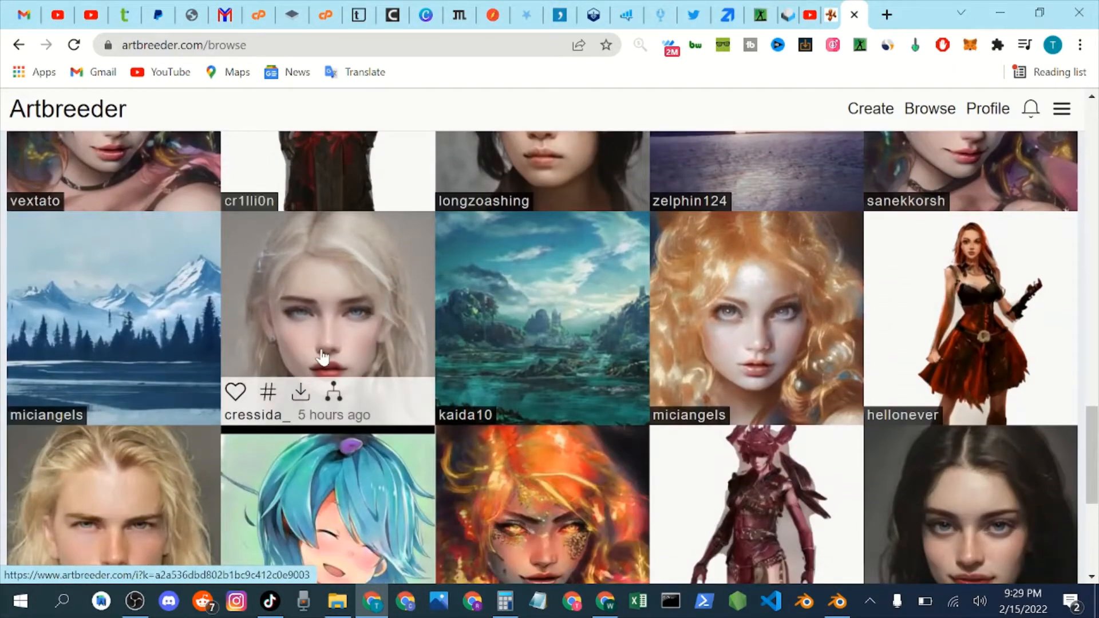
{"action": "scroll", "coordinate": [687, 401], "scroll_direction": "down", "scroll_amount": 2}
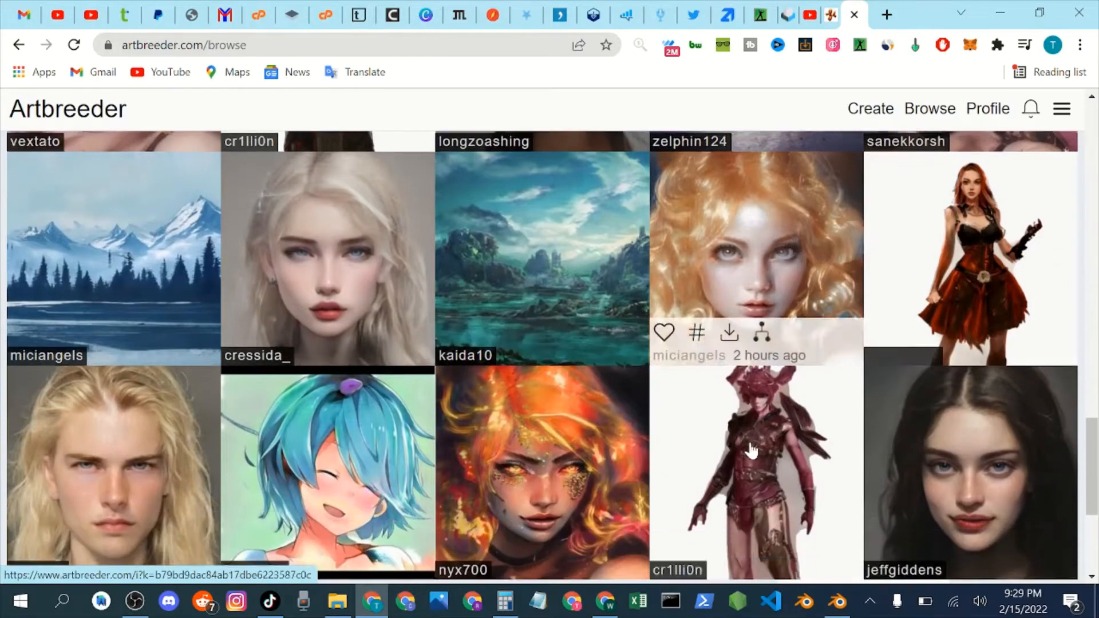
{"action": "scroll", "coordinate": [680, 448], "scroll_direction": "down", "scroll_amount": 4}
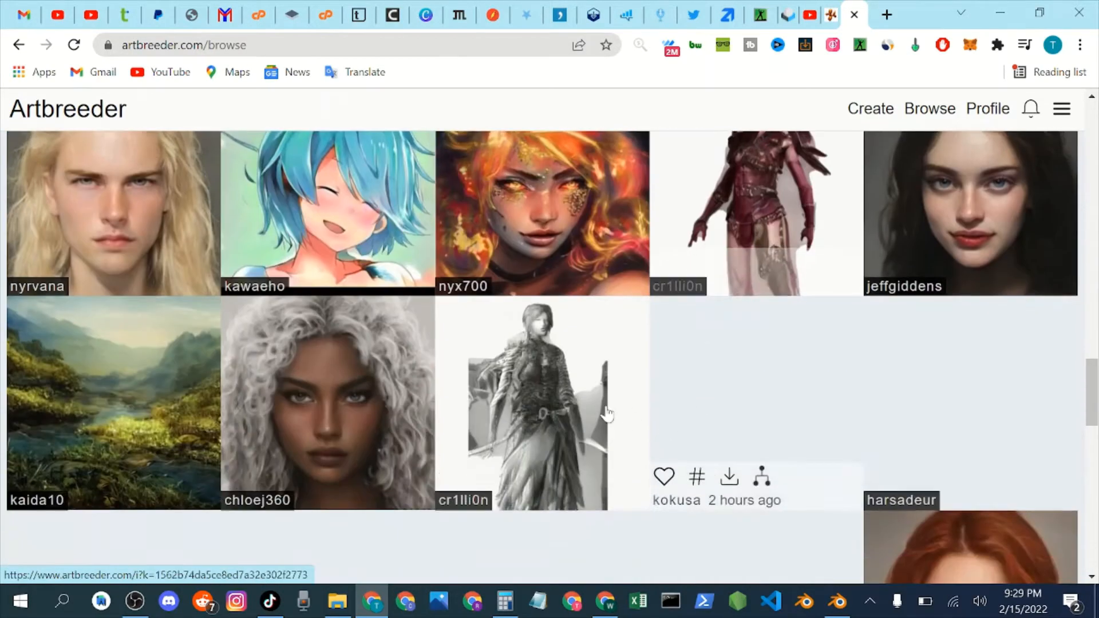
{"action": "scroll", "coordinate": [527, 304], "scroll_direction": "down", "scroll_amount": 10}
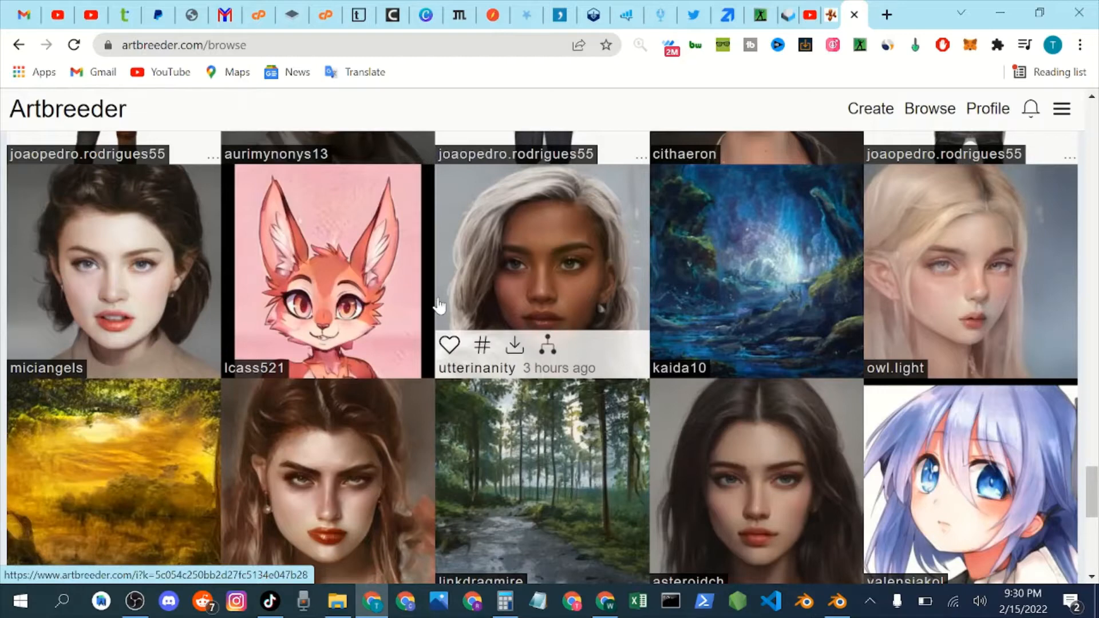
{"action": "scroll", "coordinate": [372, 302], "scroll_direction": "down", "scroll_amount": 2}
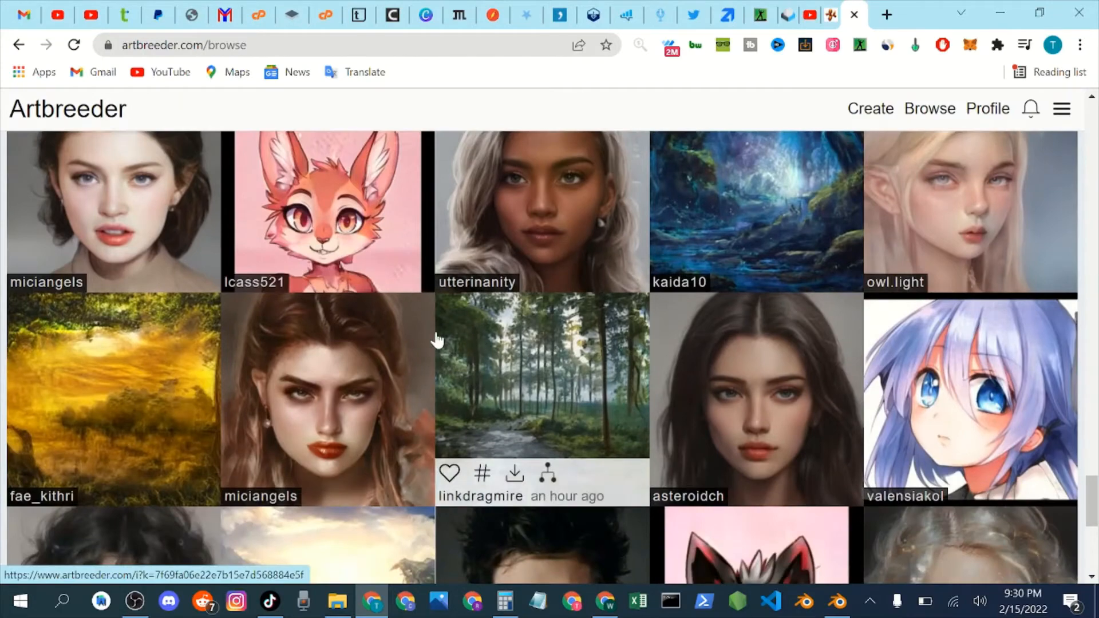
{"action": "scroll", "coordinate": [399, 328], "scroll_direction": "up", "scroll_amount": 2}
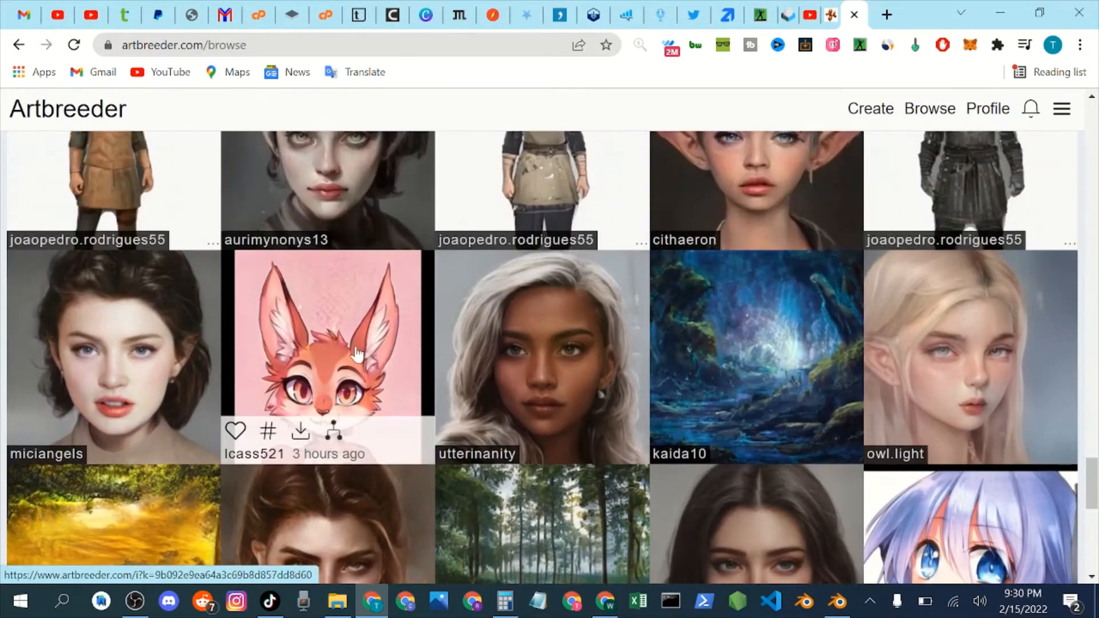
{"action": "scroll", "coordinate": [355, 366], "scroll_direction": "down", "scroll_amount": 3}
{"action": "scroll", "coordinate": [355, 366], "scroll_direction": "up", "scroll_amount": 3}
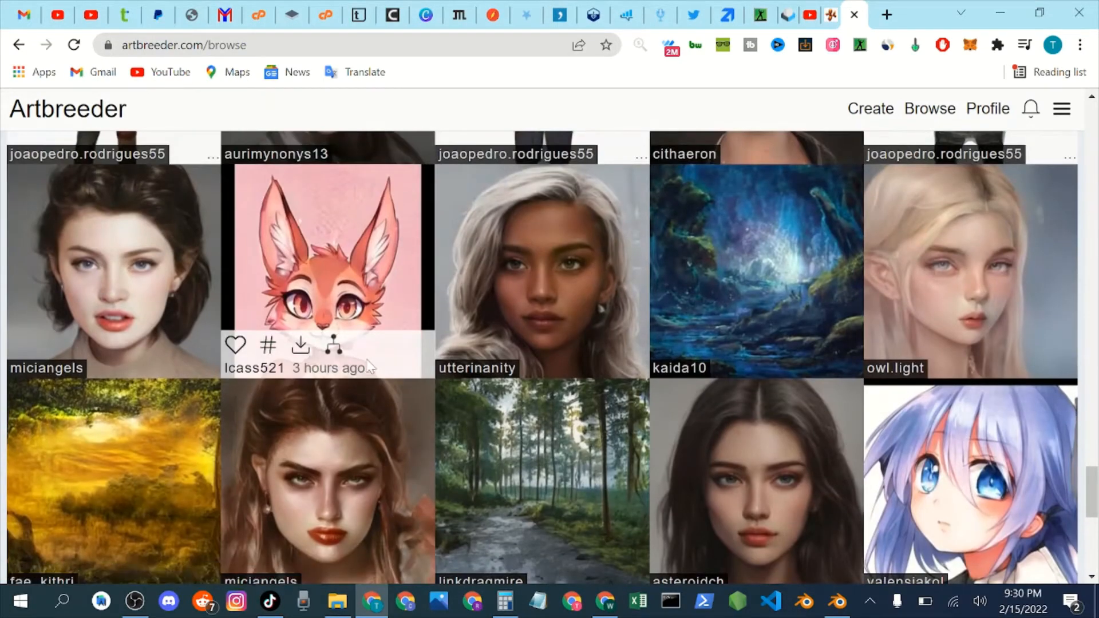
{"action": "scroll", "coordinate": [528, 421], "scroll_direction": "down", "scroll_amount": 14}
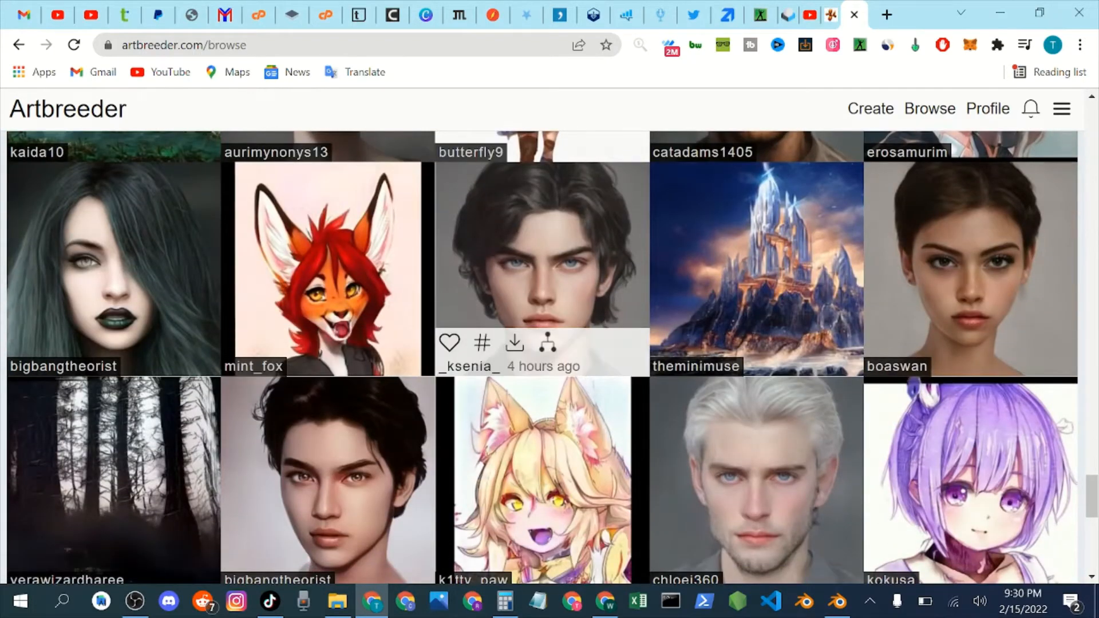
{"action": "scroll", "coordinate": [515, 321], "scroll_direction": "down", "scroll_amount": 1}
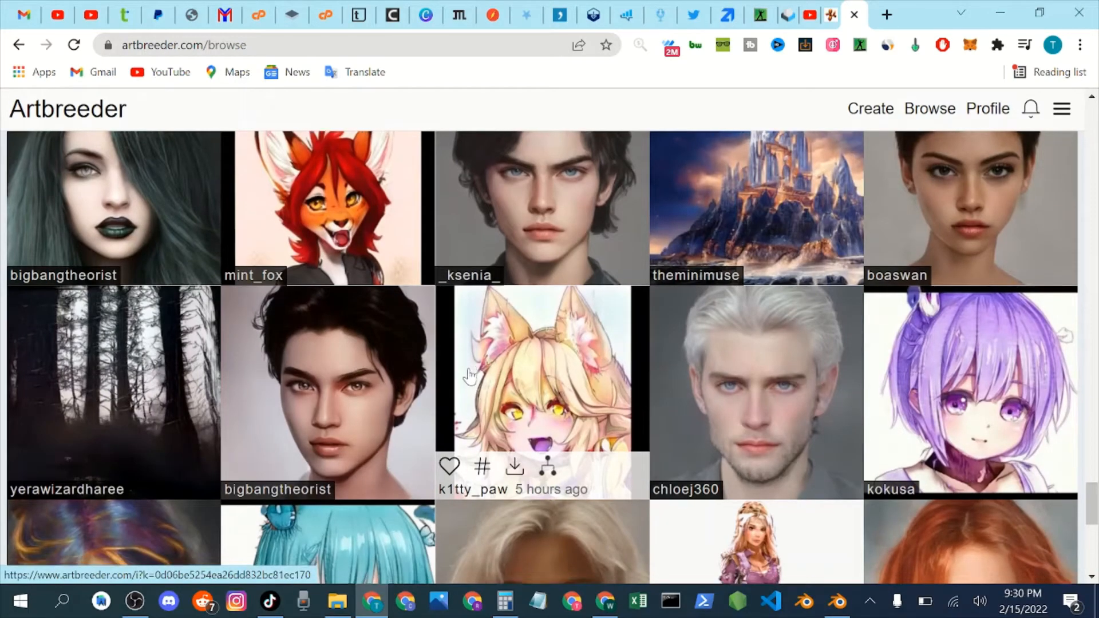
{"action": "scroll", "coordinate": [468, 372], "scroll_direction": "down", "scroll_amount": 5}
{"action": "scroll", "coordinate": [469, 376], "scroll_direction": "down", "scroll_amount": 2}
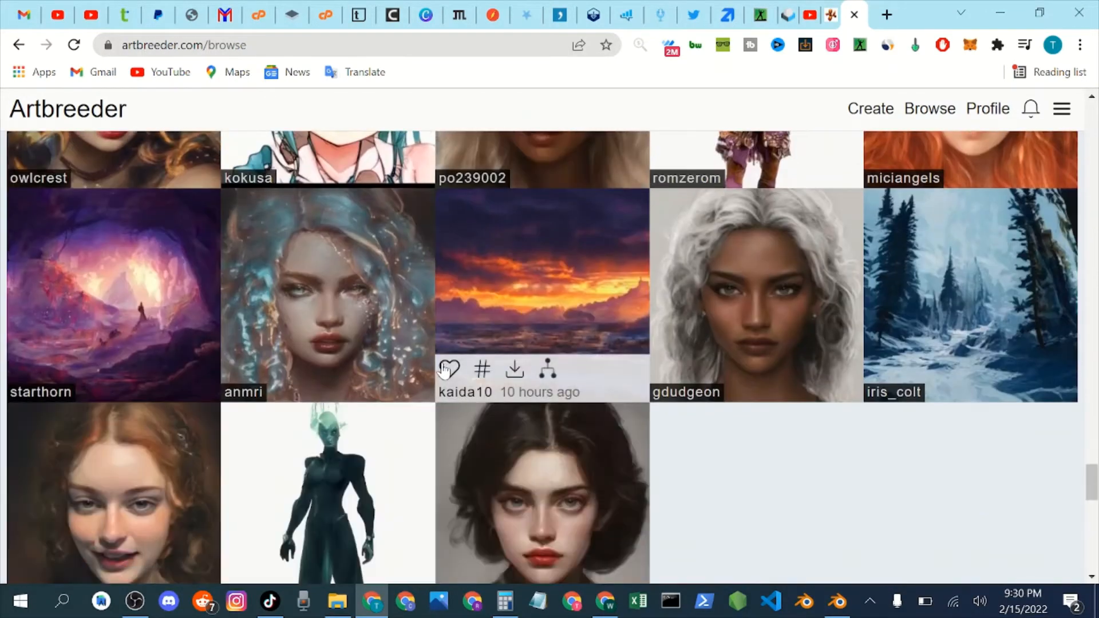
{"action": "scroll", "coordinate": [467, 370], "scroll_direction": "down", "scroll_amount": 10}
{"action": "scroll", "coordinate": [461, 353], "scroll_direction": "down", "scroll_amount": 8}
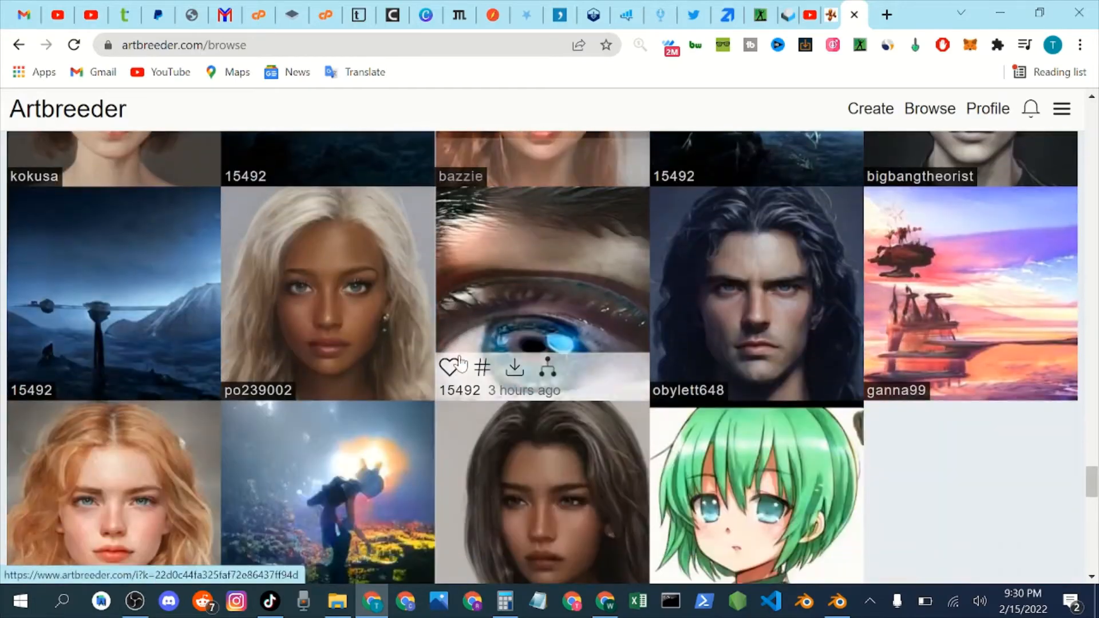
{"action": "scroll", "coordinate": [461, 361], "scroll_direction": "down", "scroll_amount": 12}
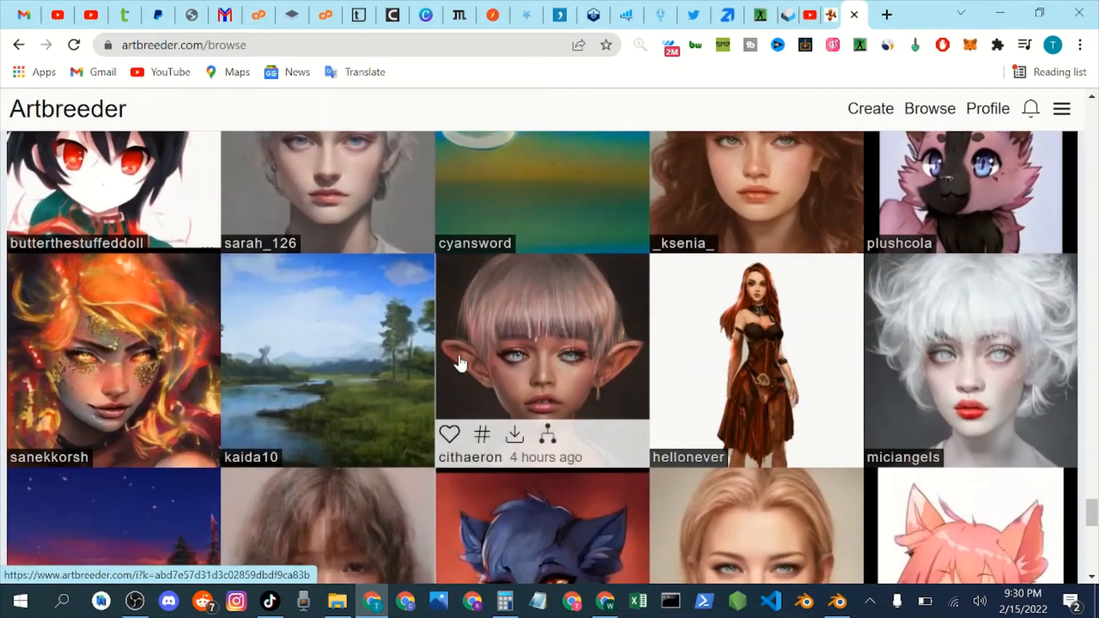
{"action": "scroll", "coordinate": [462, 362], "scroll_direction": "down", "scroll_amount": 4}
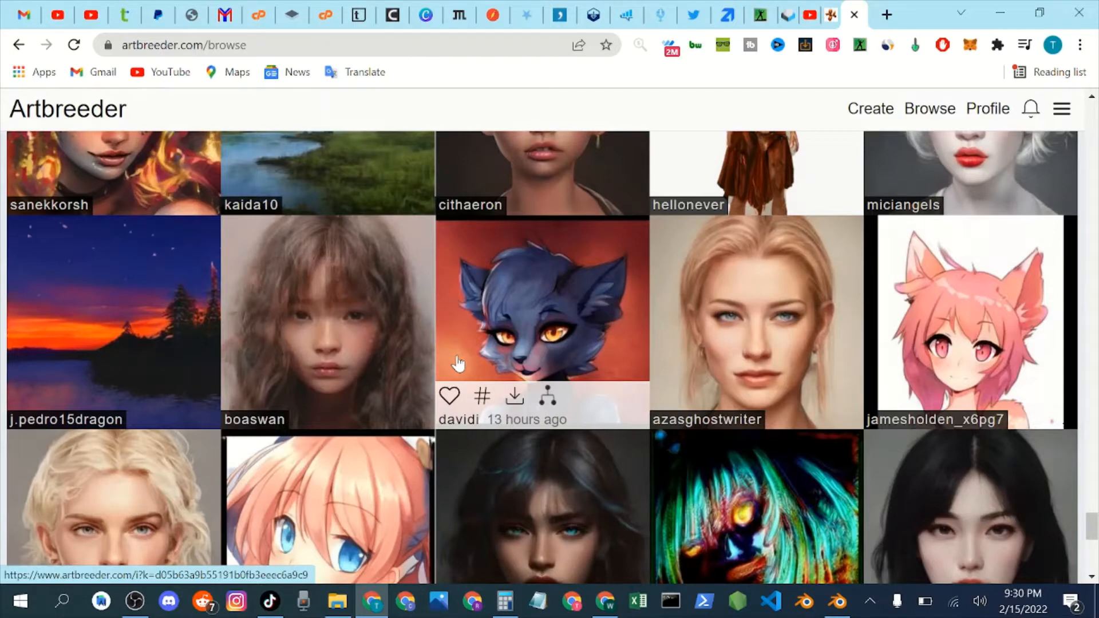
{"action": "scroll", "coordinate": [458, 363], "scroll_direction": "down", "scroll_amount": 4}
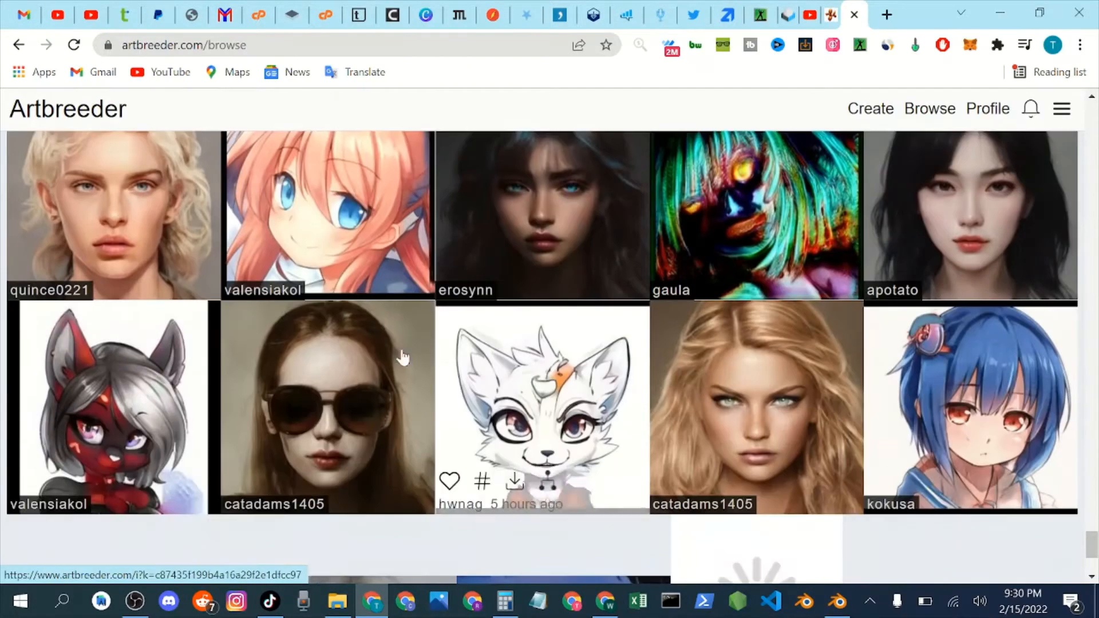
{"action": "scroll", "coordinate": [547, 317], "scroll_direction": "down", "scroll_amount": 3}
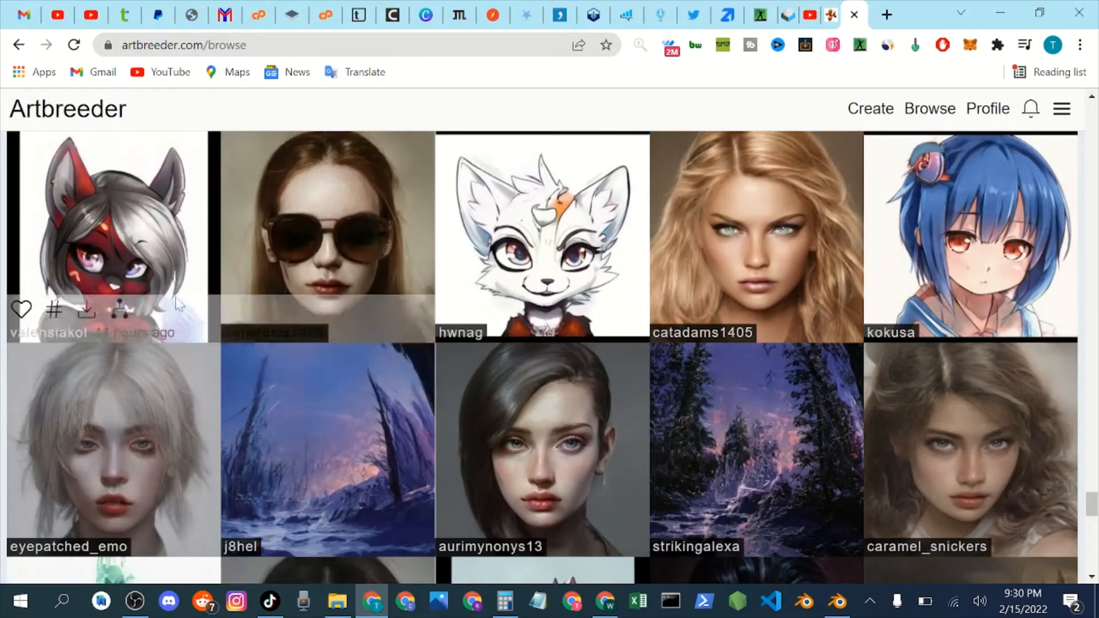
{"action": "scroll", "coordinate": [177, 312], "scroll_direction": "down", "scroll_amount": 1}
{"action": "scroll", "coordinate": [176, 312], "scroll_direction": "down", "scroll_amount": 7}
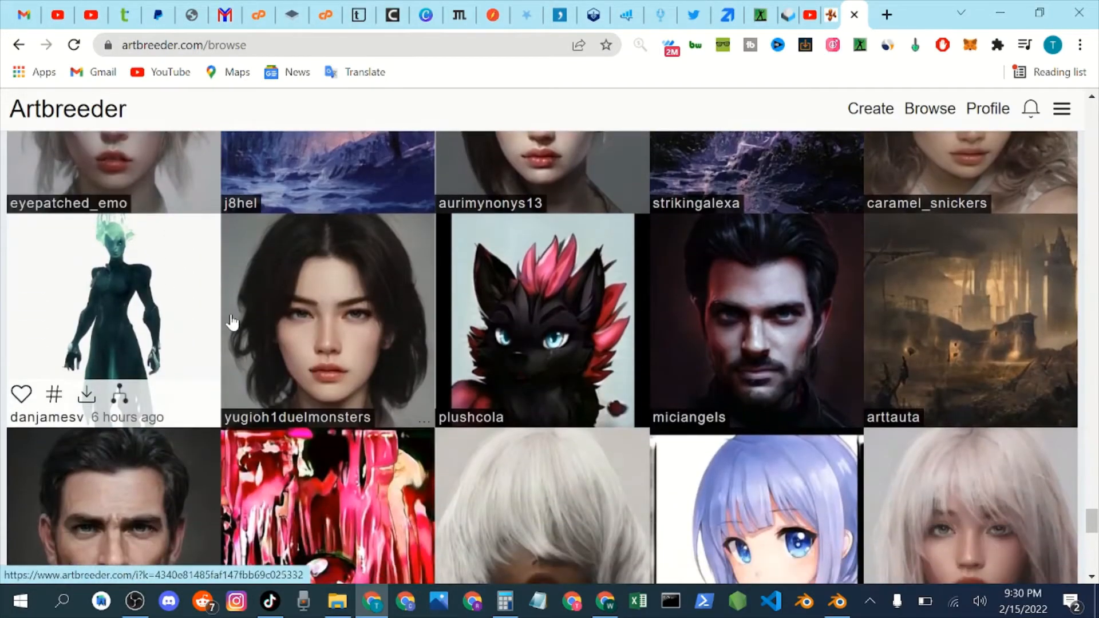
{"action": "scroll", "coordinate": [233, 319], "scroll_direction": "down", "scroll_amount": 12}
{"action": "scroll", "coordinate": [234, 323], "scroll_direction": "up", "scroll_amount": 4}
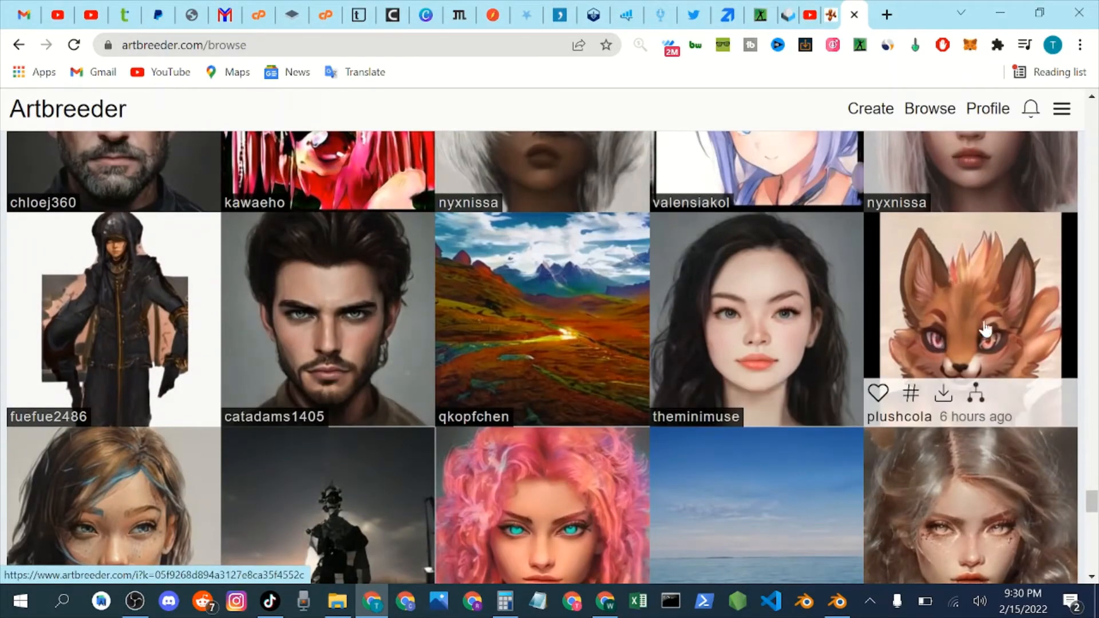
{"action": "mouse_move", "coordinate": [1028, 309]}
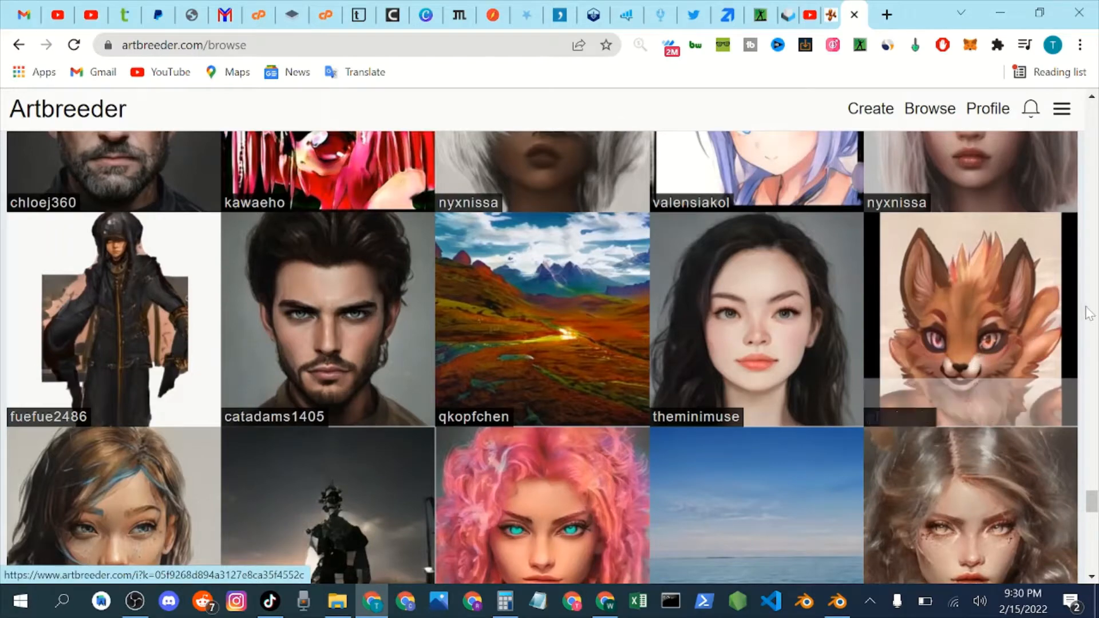
{"action": "mouse_move", "coordinate": [971, 362]}
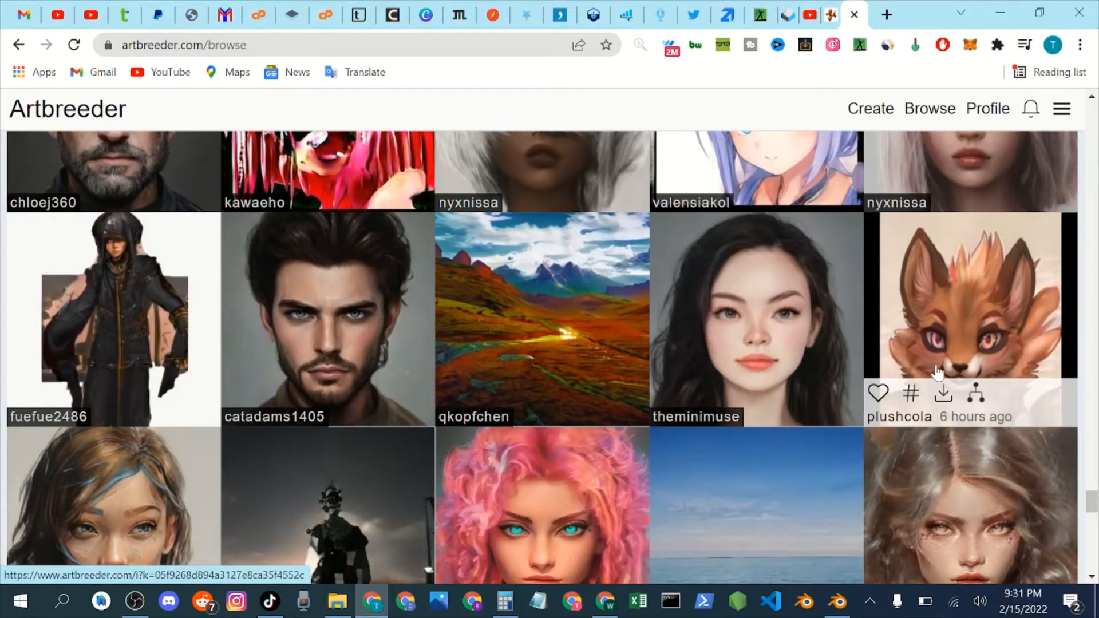
{"action": "scroll", "coordinate": [515, 343], "scroll_direction": "down", "scroll_amount": 1}
{"action": "scroll", "coordinate": [444, 356], "scroll_direction": "down", "scroll_amount": 15}
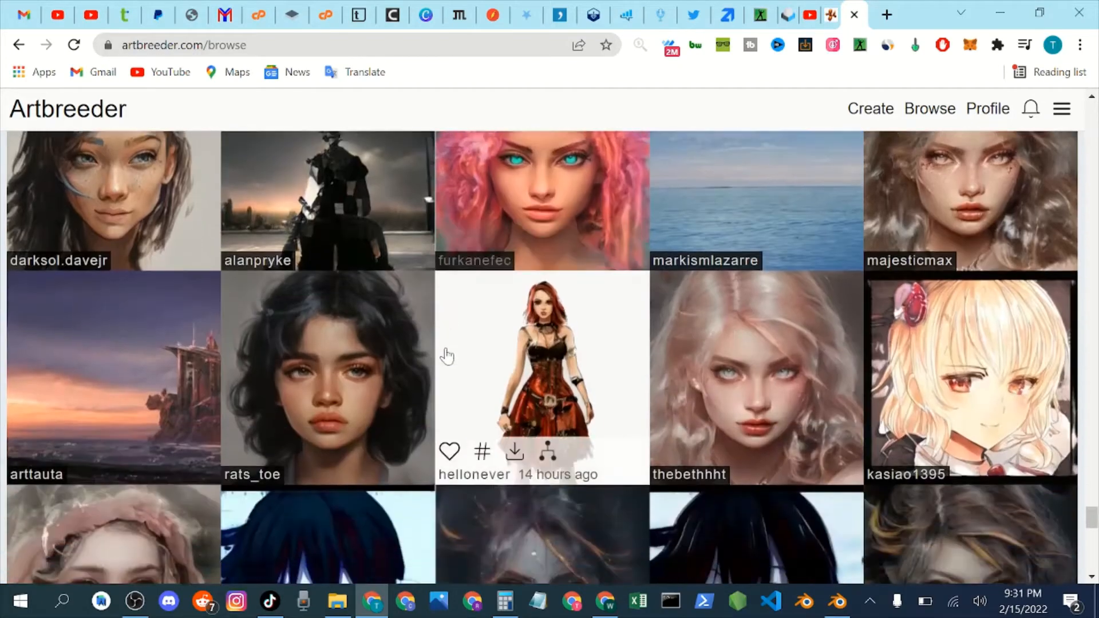
{"action": "scroll", "coordinate": [444, 356], "scroll_direction": "down", "scroll_amount": 3}
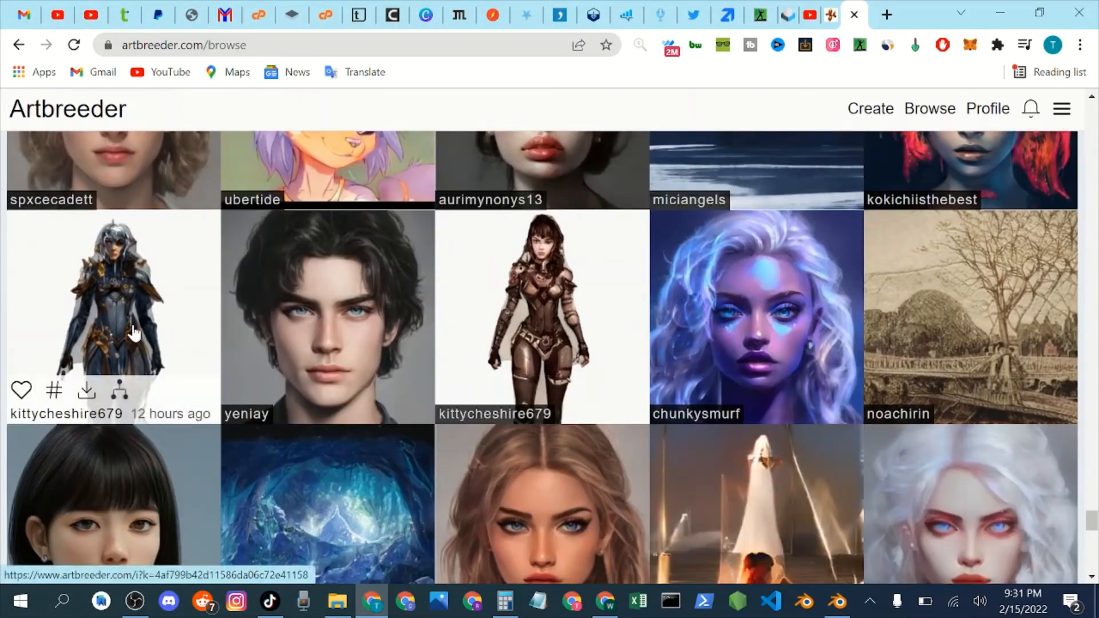
{"action": "scroll", "coordinate": [133, 333], "scroll_direction": "down", "scroll_amount": 1}
{"action": "scroll", "coordinate": [133, 332], "scroll_direction": "up", "scroll_amount": 1}
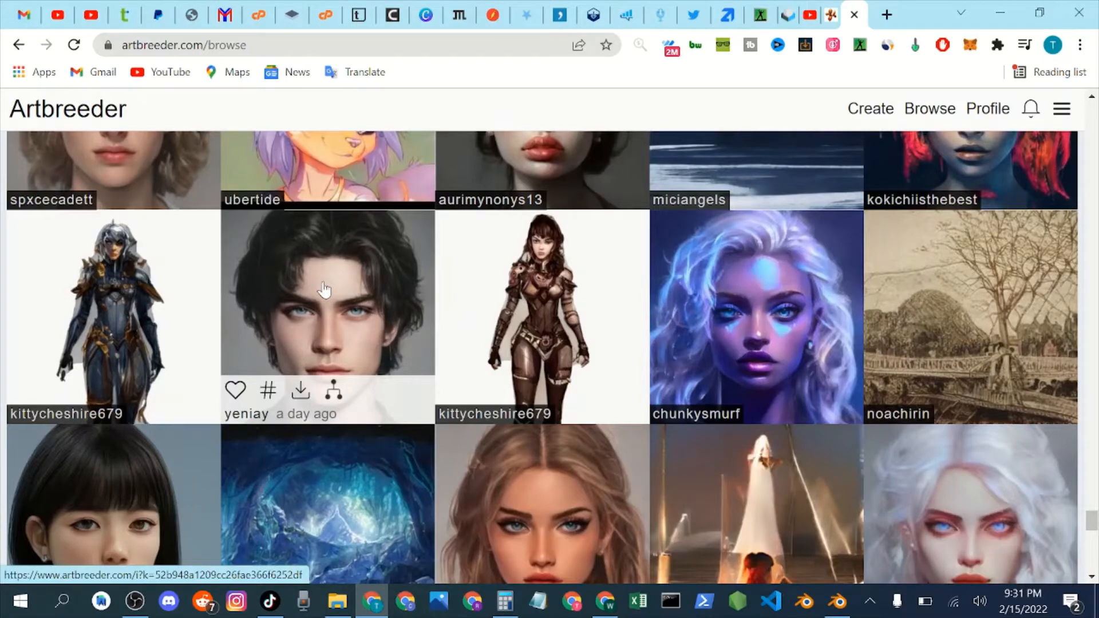
{"action": "scroll", "coordinate": [505, 298], "scroll_direction": "down", "scroll_amount": 10}
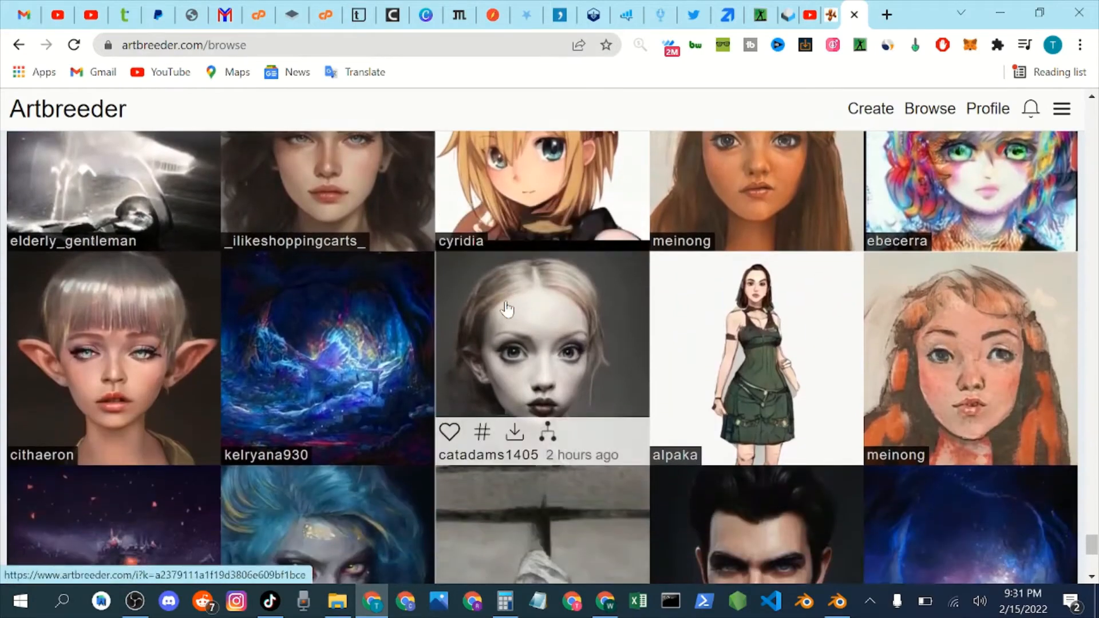
{"action": "scroll", "coordinate": [507, 309], "scroll_direction": "down", "scroll_amount": 8}
{"action": "scroll", "coordinate": [507, 309], "scroll_direction": "down", "scroll_amount": 8}
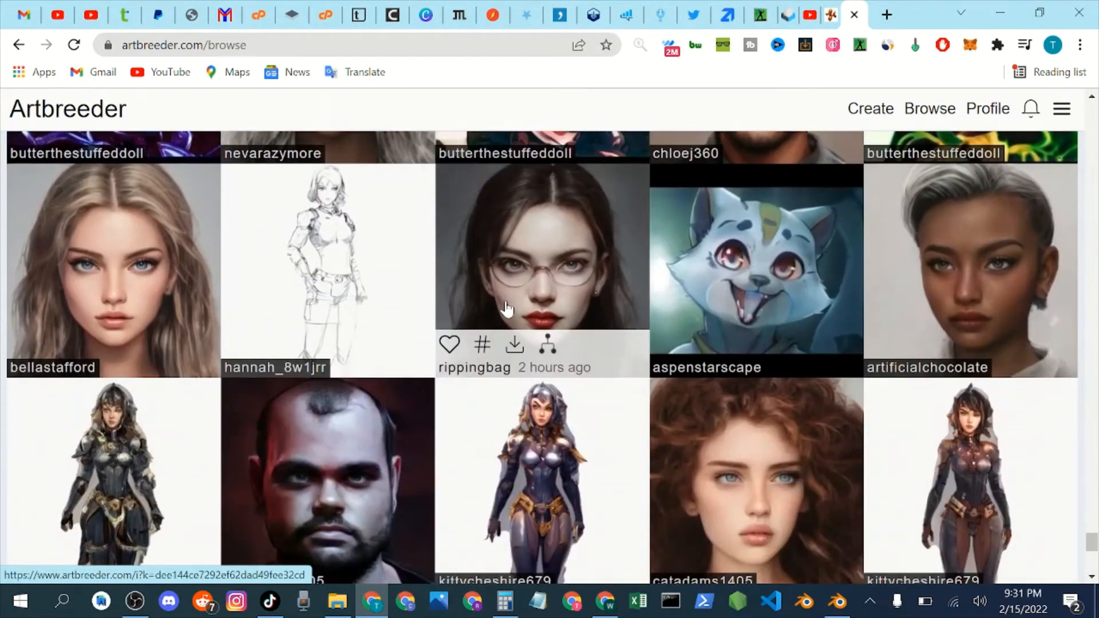
{"action": "scroll", "coordinate": [507, 309], "scroll_direction": "down", "scroll_amount": 8}
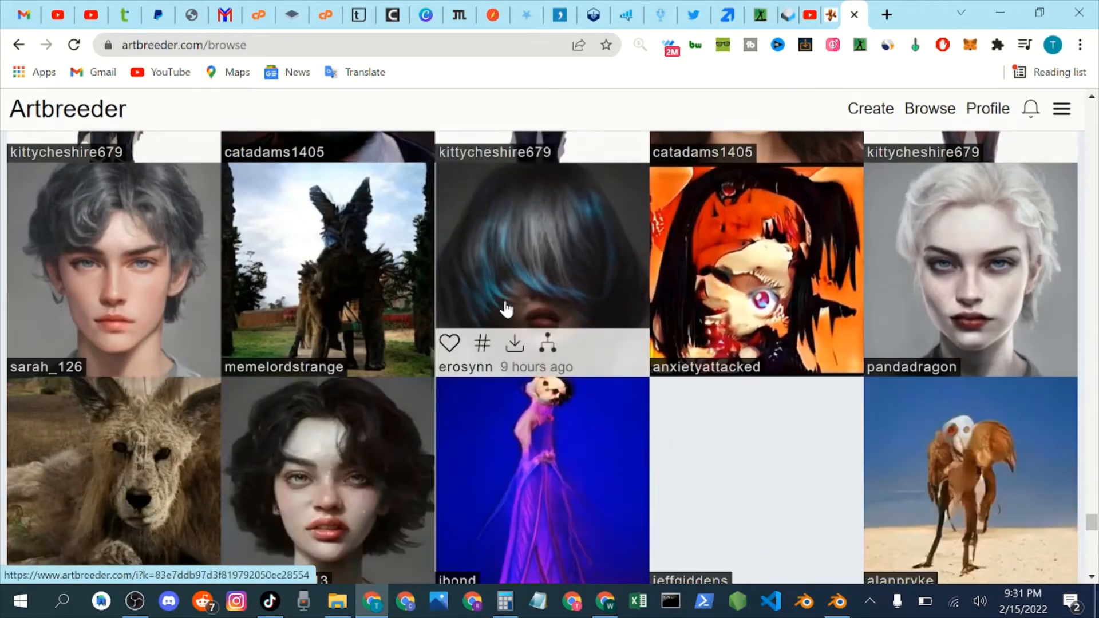
{"action": "scroll", "coordinate": [507, 309], "scroll_direction": "down", "scroll_amount": 4}
{"action": "scroll", "coordinate": [507, 309], "scroll_direction": "down", "scroll_amount": 5}
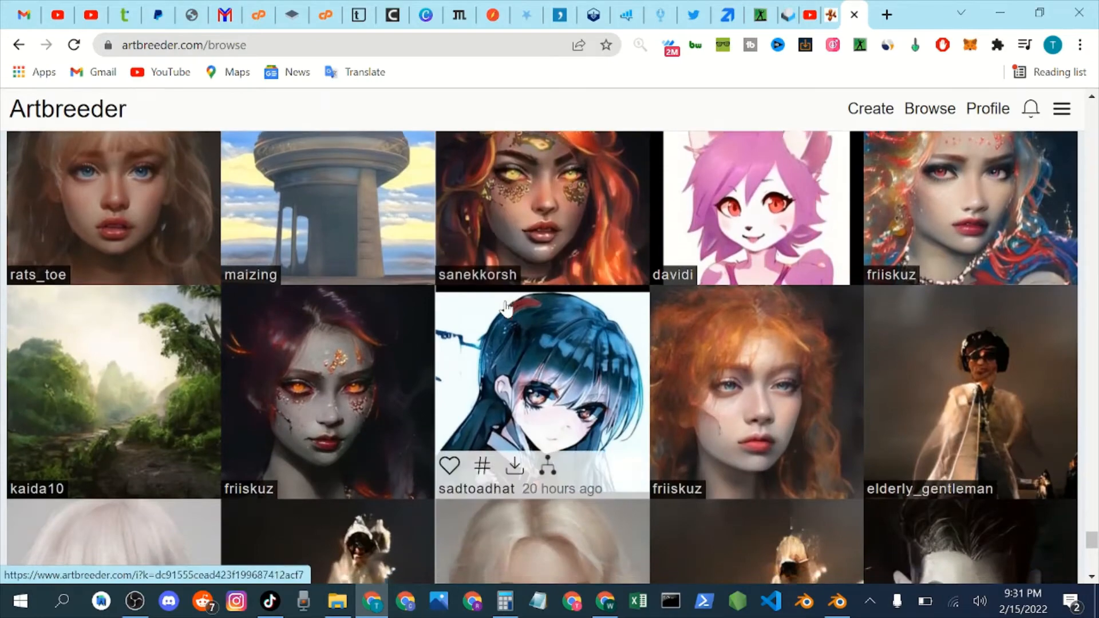
{"action": "scroll", "coordinate": [507, 309], "scroll_direction": "down", "scroll_amount": 12}
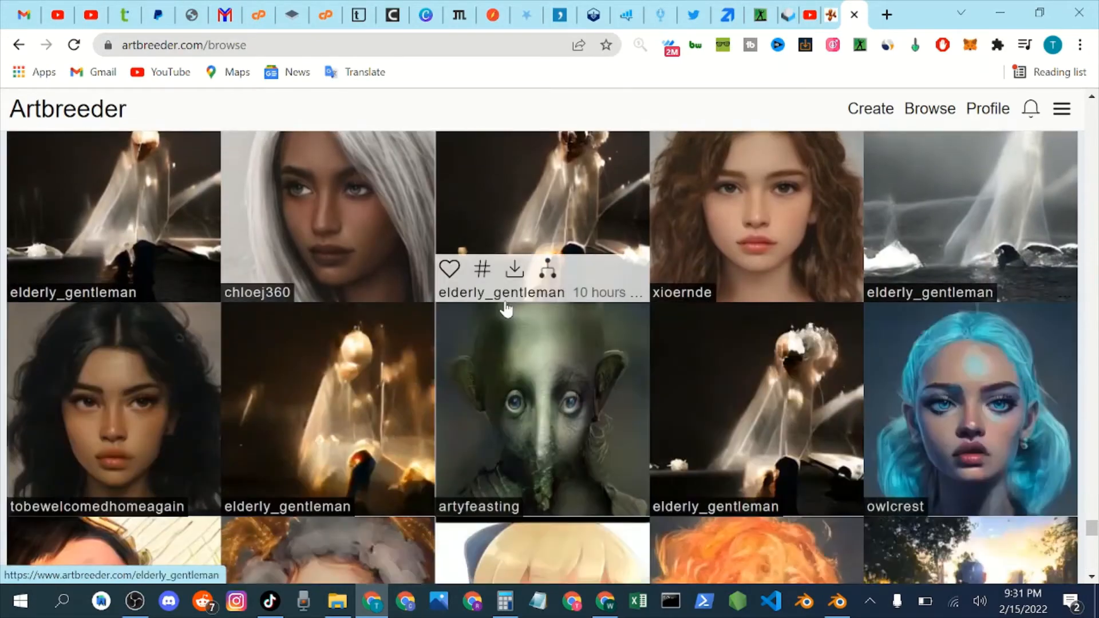
Find the blue furry cat portrait with orange eyes among the trending images and open it for editing.
{"action": "scroll", "coordinate": [507, 309], "scroll_direction": "down", "scroll_amount": 6}
{"action": "scroll", "coordinate": [506, 309], "scroll_direction": "down", "scroll_amount": 1}
{"action": "scroll", "coordinate": [507, 309], "scroll_direction": "down", "scroll_amount": 13}
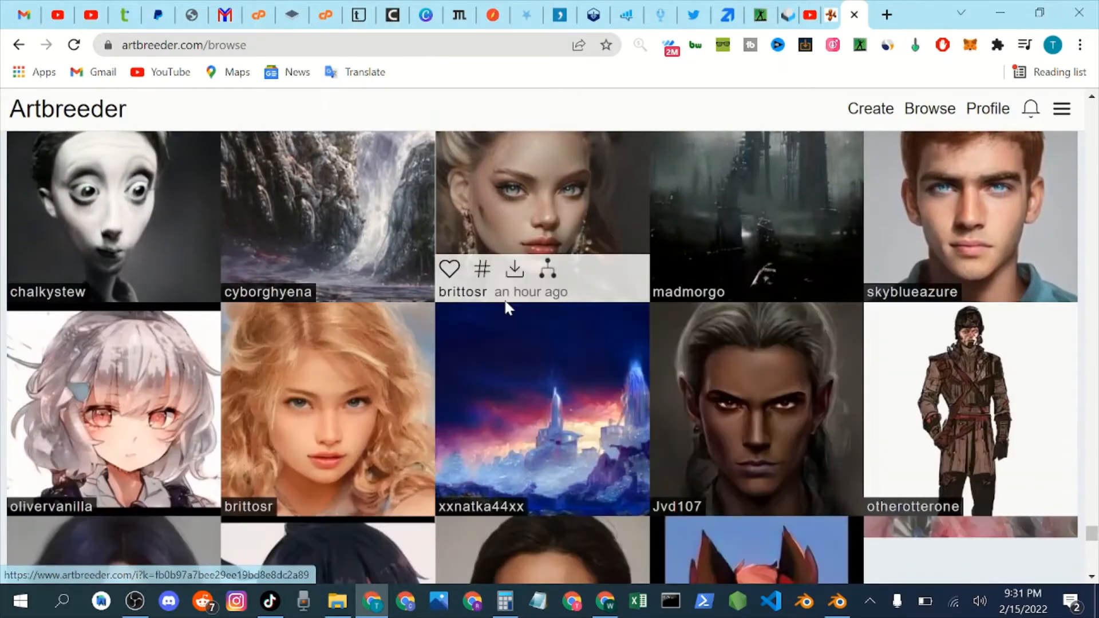
{"action": "scroll", "coordinate": [507, 309], "scroll_direction": "down", "scroll_amount": 4}
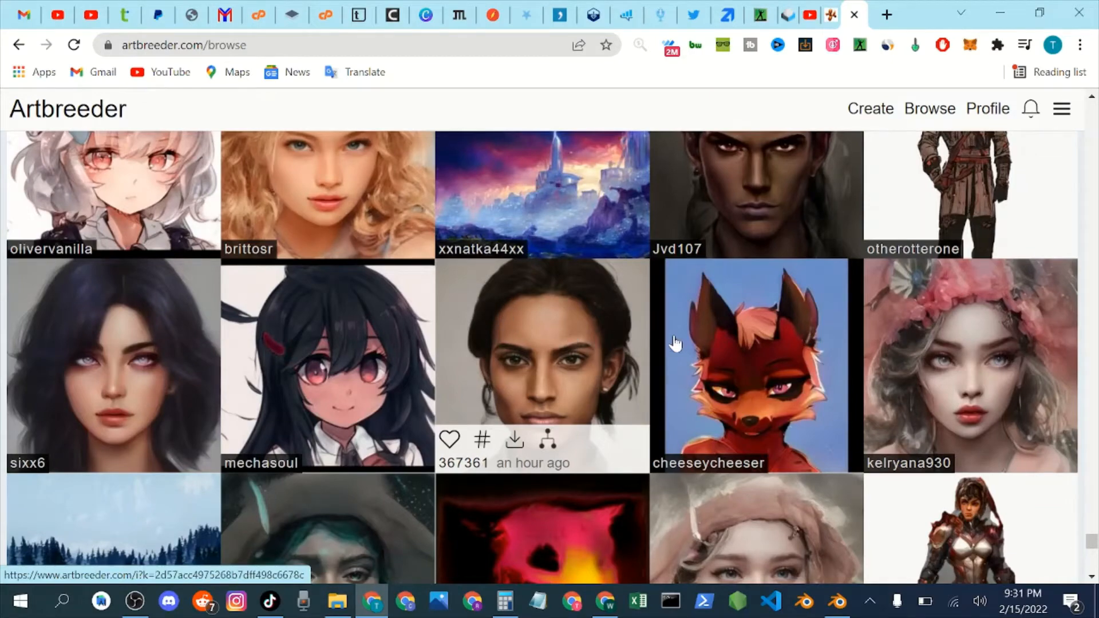
{"action": "scroll", "coordinate": [792, 355], "scroll_direction": "down", "scroll_amount": 3}
{"action": "scroll", "coordinate": [792, 355], "scroll_direction": "up", "scroll_amount": 3}
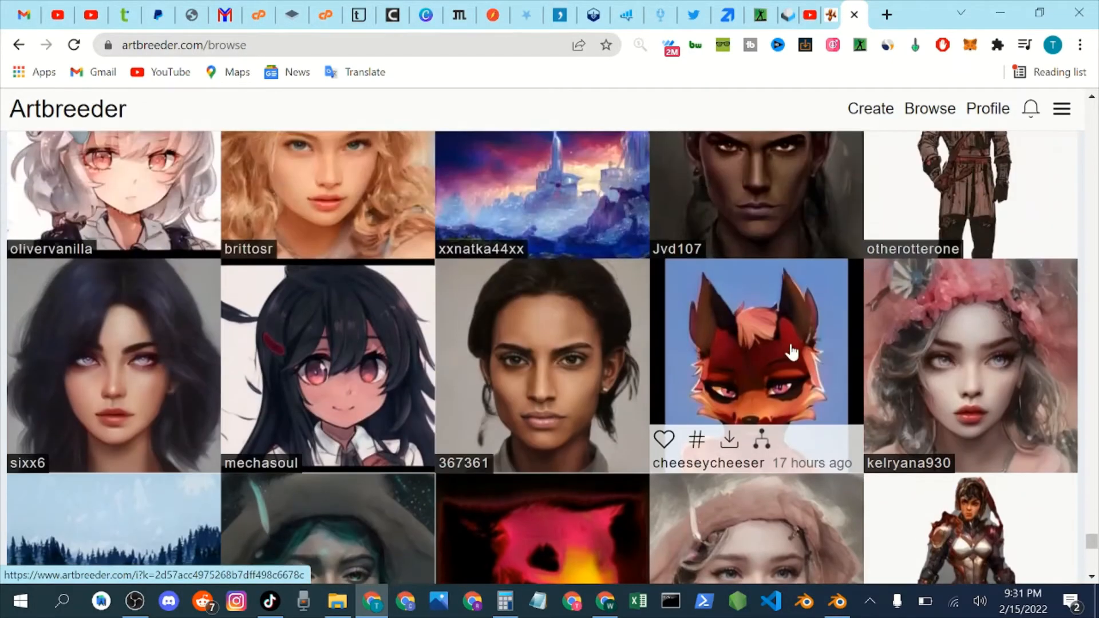
{"action": "scroll", "coordinate": [782, 351], "scroll_direction": "down", "scroll_amount": 10}
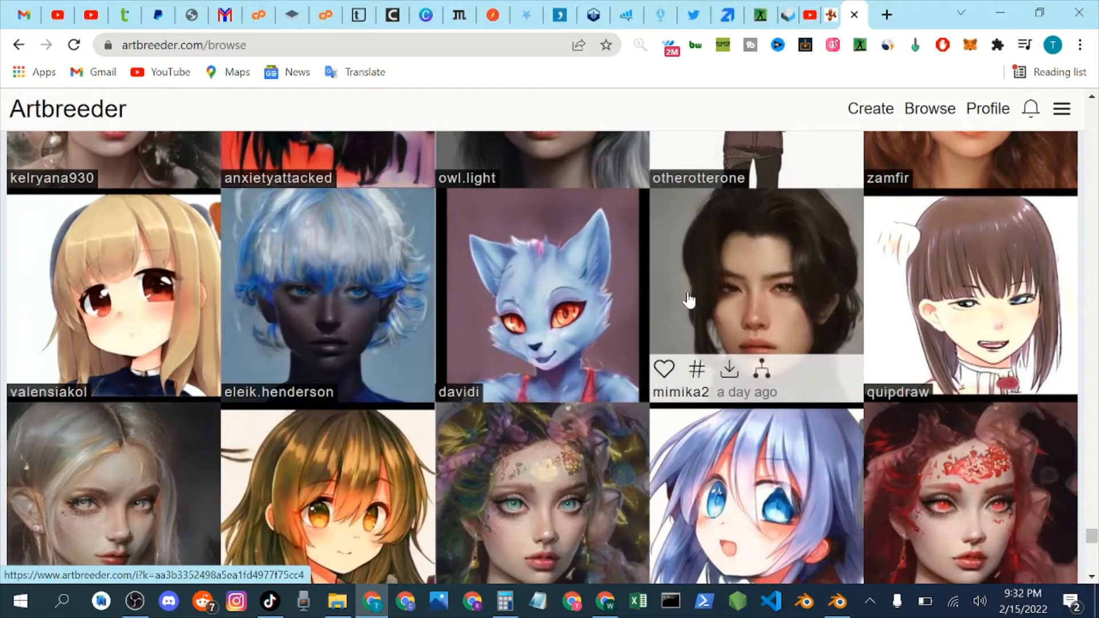
{"action": "left_click", "coordinate": [573, 296]}
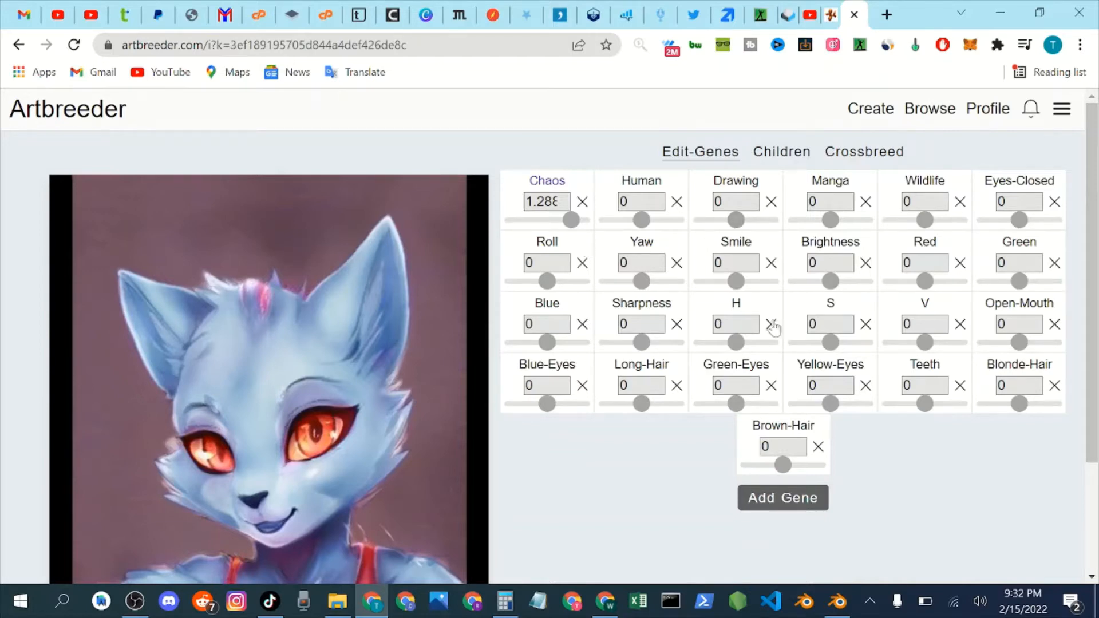
Raise the cat portrait's Human gene to about 1.084 and examine the changed image.
{"action": "scroll", "coordinate": [773, 327], "scroll_direction": "down", "scroll_amount": 2}
{"action": "scroll", "coordinate": [736, 324], "scroll_direction": "up", "scroll_amount": 2}
{"action": "scroll", "coordinate": [381, 244], "scroll_direction": "down", "scroll_amount": 3}
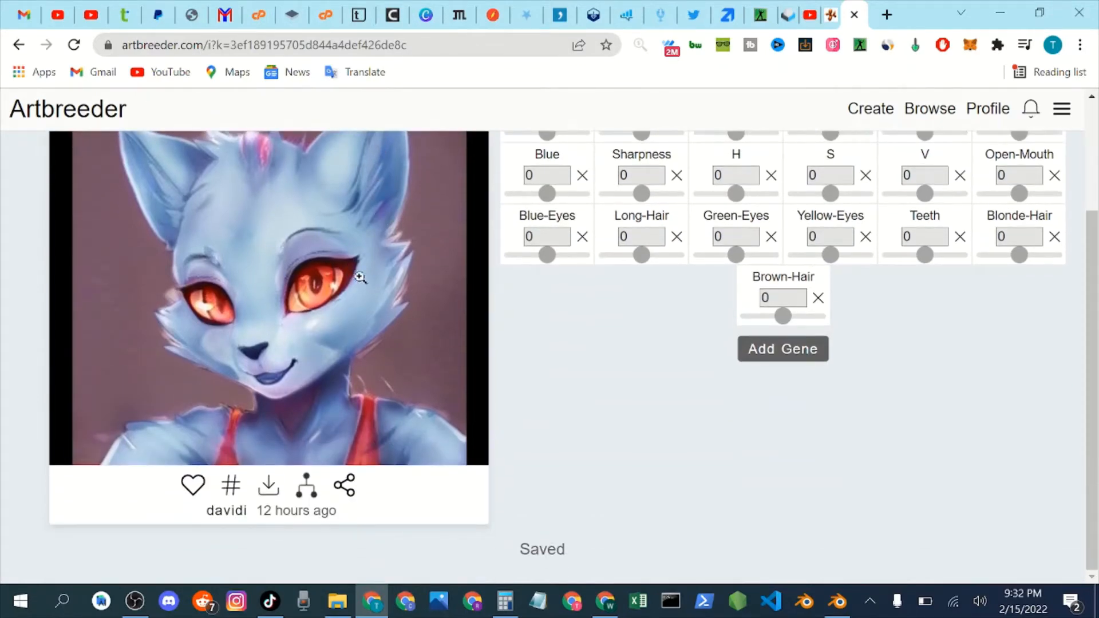
{"action": "scroll", "coordinate": [345, 273], "scroll_direction": "up", "scroll_amount": 2}
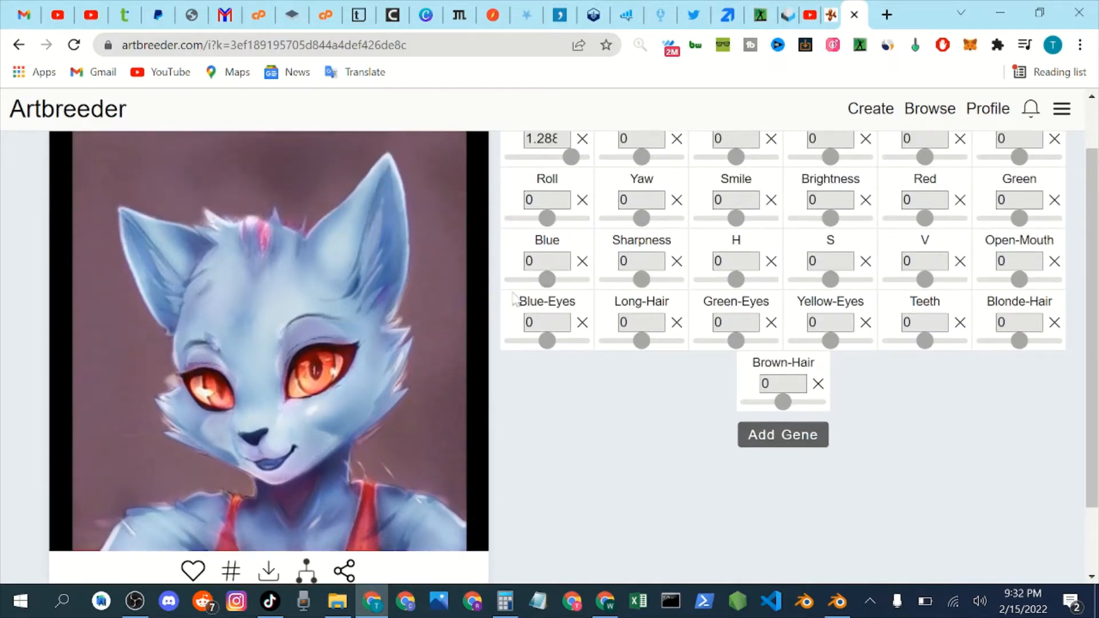
{"action": "scroll", "coordinate": [490, 323], "scroll_direction": "up", "scroll_amount": 1}
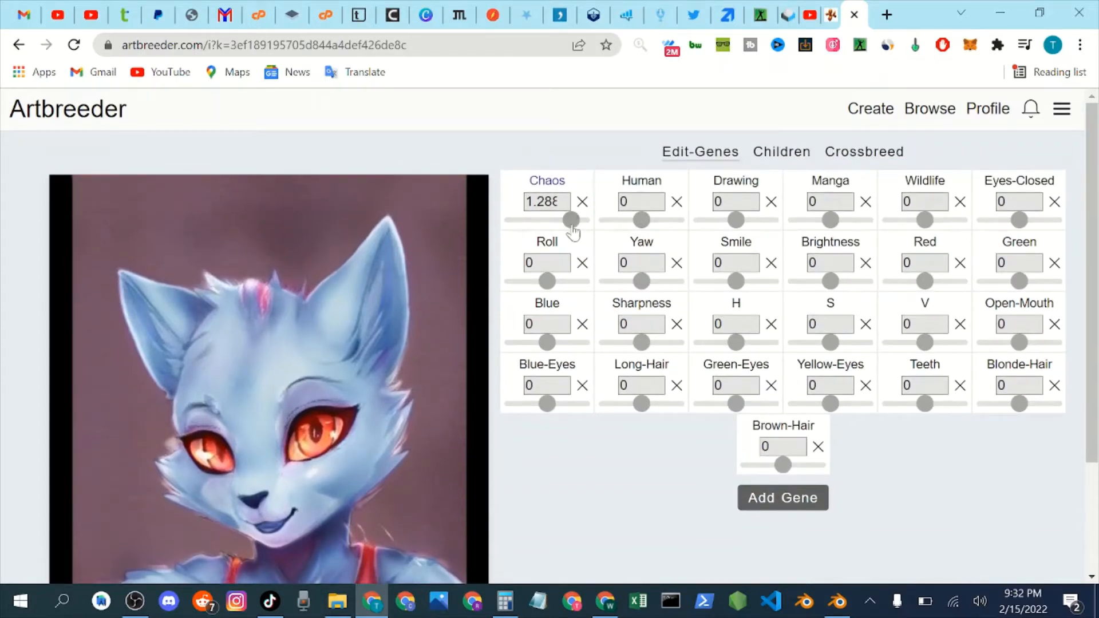
{"action": "left_click", "coordinate": [641, 221]}
{"action": "left_click_drag", "start_coordinate": [641, 223], "coordinate": [651, 225]}
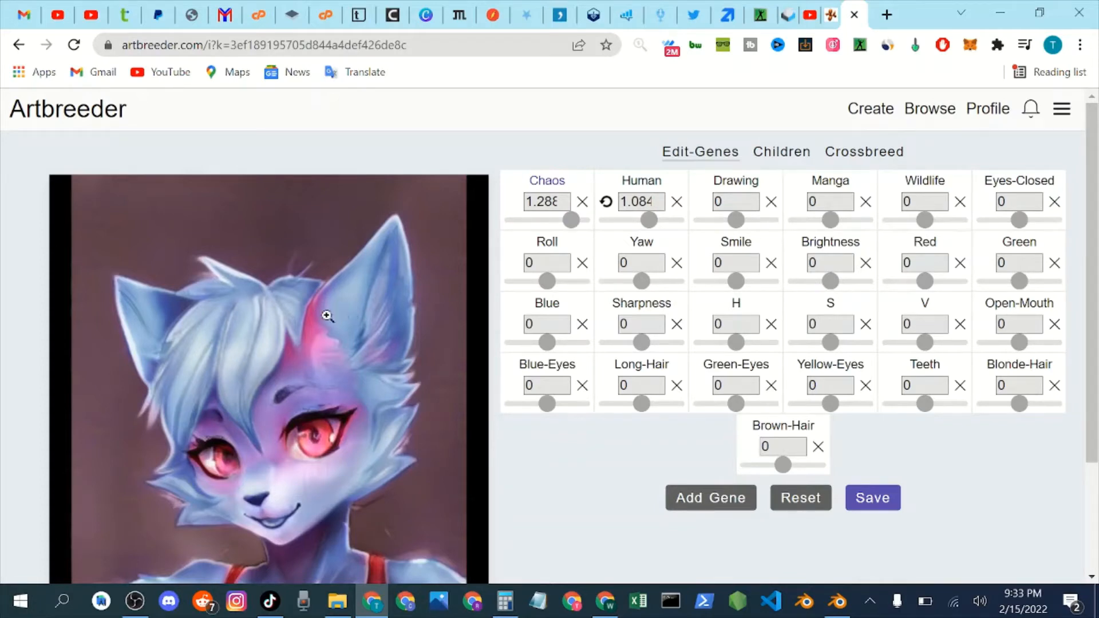
{"action": "scroll", "coordinate": [295, 329], "scroll_direction": "down", "scroll_amount": 2}
{"action": "scroll", "coordinate": [297, 362], "scroll_direction": "up", "scroll_amount": 1}
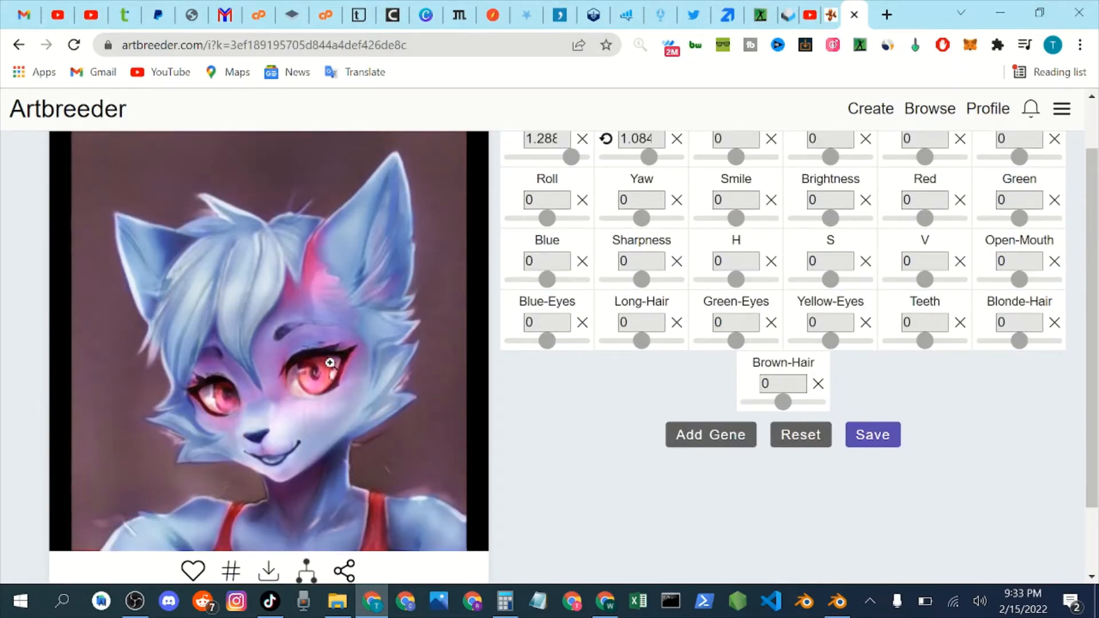
{"action": "scroll", "coordinate": [414, 367], "scroll_direction": "up", "scroll_amount": 1}
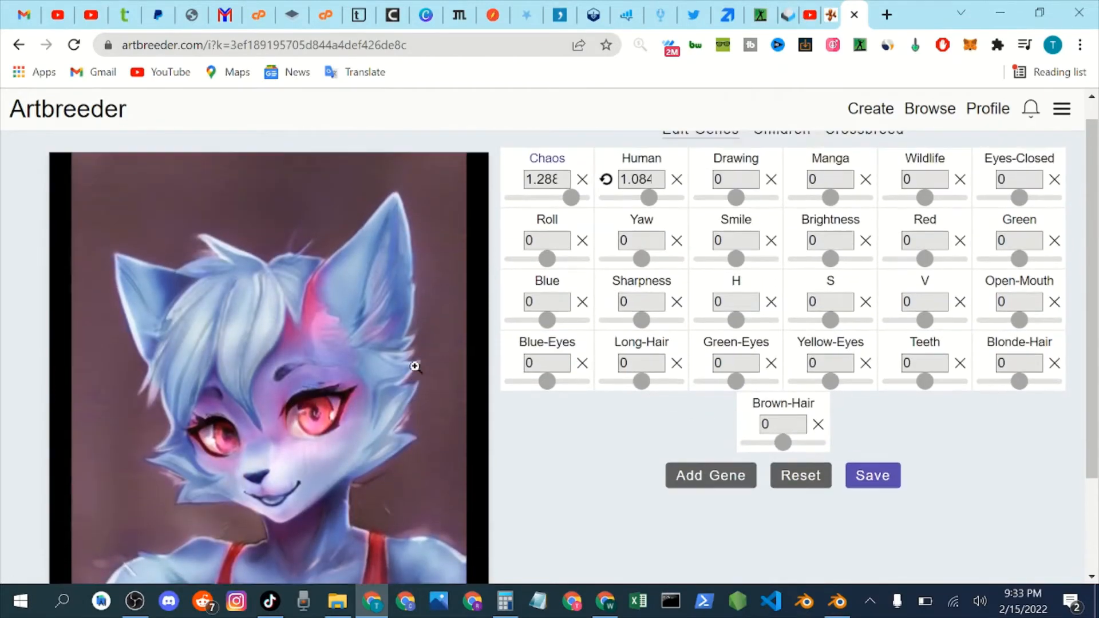
{"action": "scroll", "coordinate": [415, 366], "scroll_direction": "up", "scroll_amount": 1}
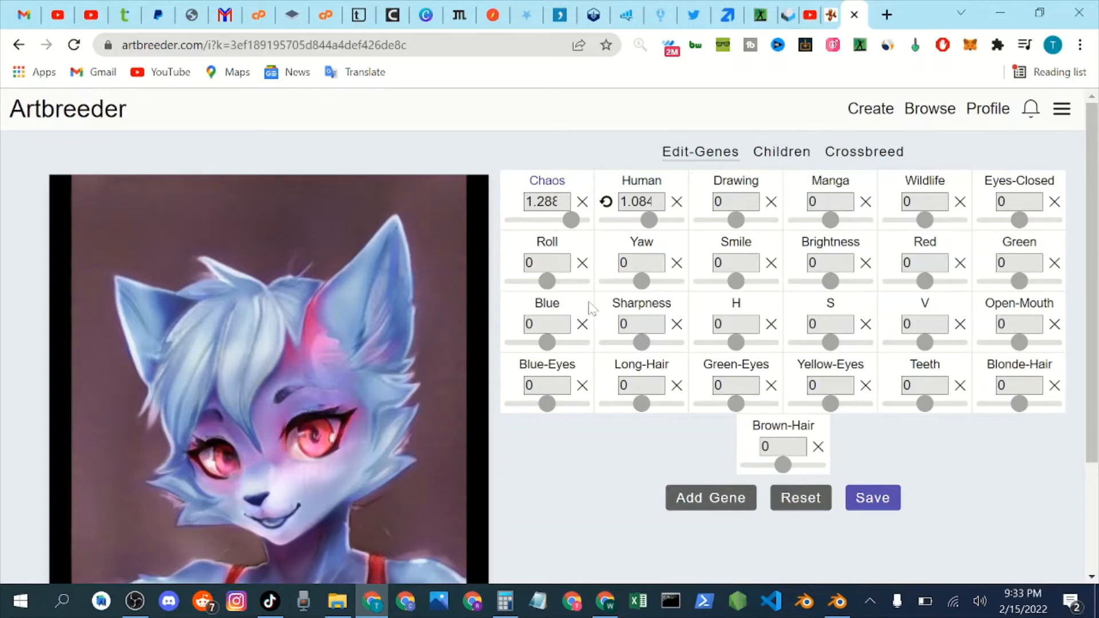
Look at the portrait's crossbreeding options and return to its gene controls.
{"action": "scroll", "coordinate": [593, 308], "scroll_direction": "down", "scroll_amount": 3}
{"action": "scroll", "coordinate": [594, 309], "scroll_direction": "up", "scroll_amount": 3}
{"action": "left_click", "coordinate": [877, 154]}
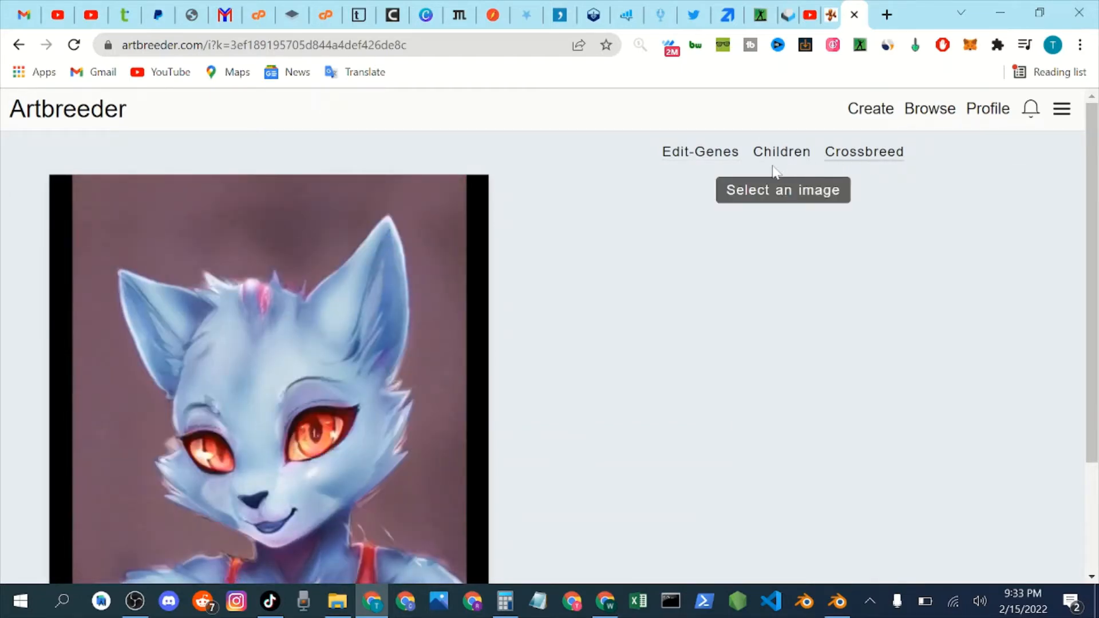
{"action": "left_click", "coordinate": [709, 156]}
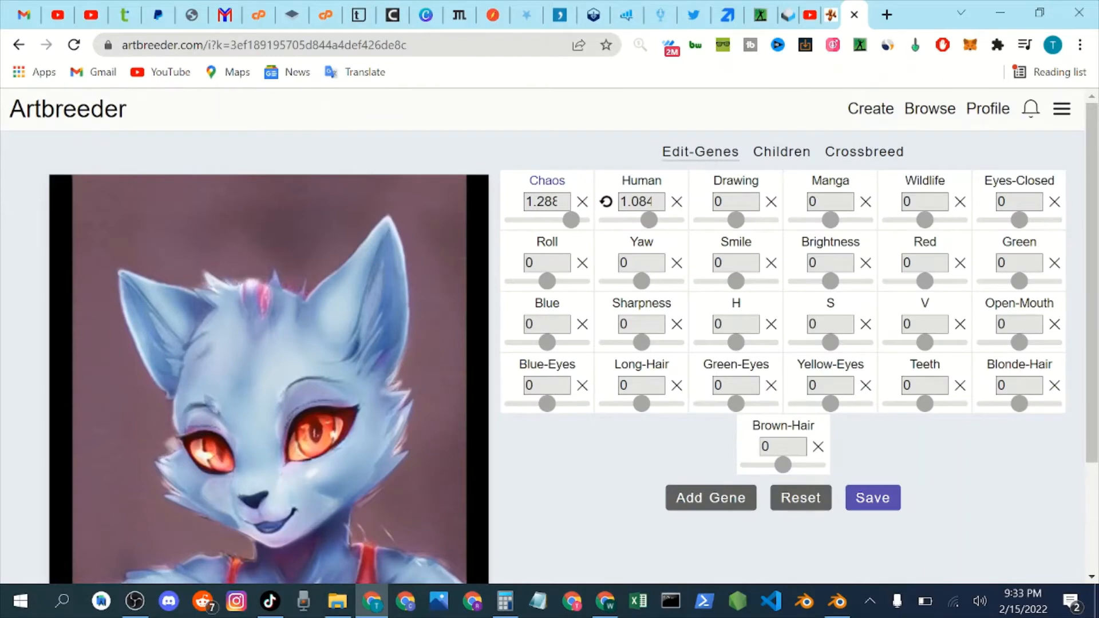
Increase the cat portrait's Human gene to about 1.501.
{"action": "scroll", "coordinate": [437, 338], "scroll_direction": "down", "scroll_amount": 2}
{"action": "scroll", "coordinate": [486, 312], "scroll_direction": "up", "scroll_amount": 2}
{"action": "left_click_drag", "start_coordinate": [649, 224], "coordinate": [653, 224]}
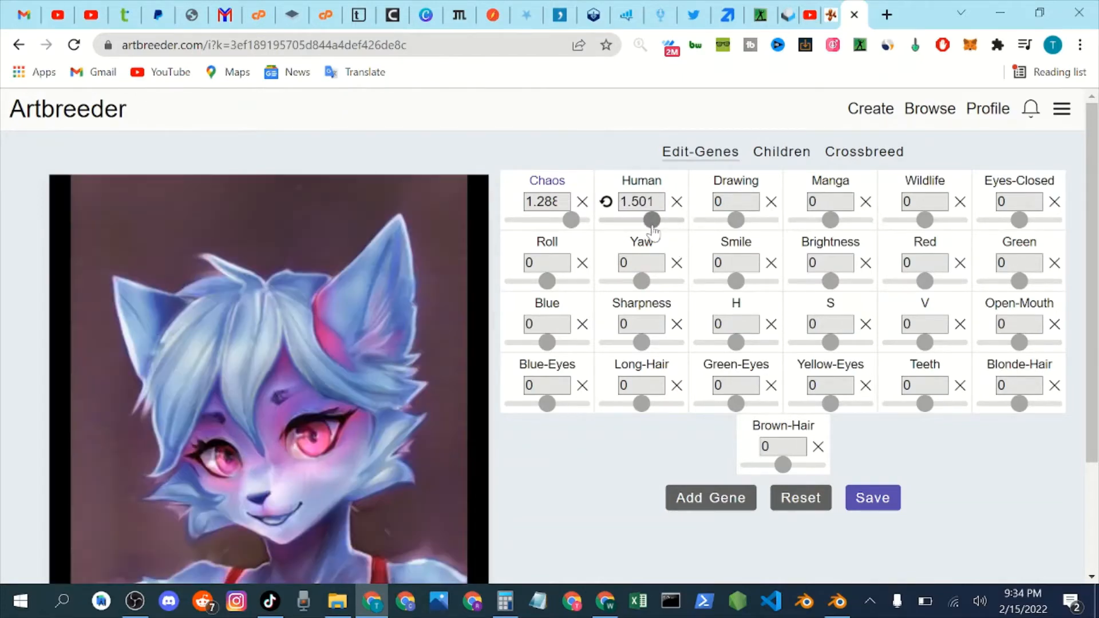
Save the edited cat portrait three times and view the saved copies.
{"action": "scroll", "coordinate": [577, 294], "scroll_direction": "down", "scroll_amount": 3}
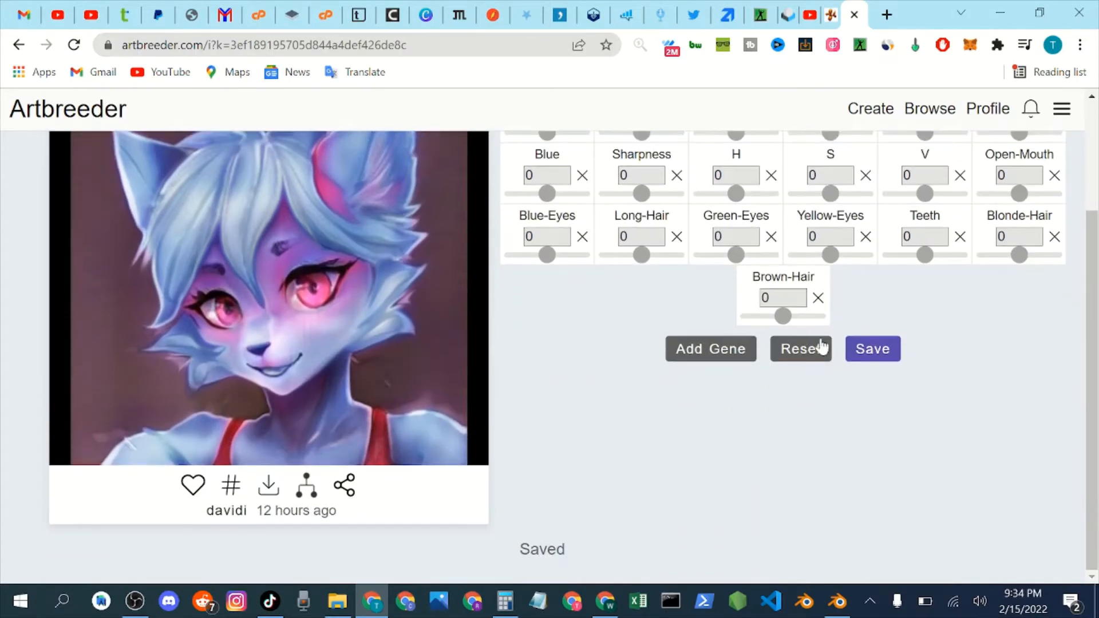
{"action": "left_click", "coordinate": [888, 359]}
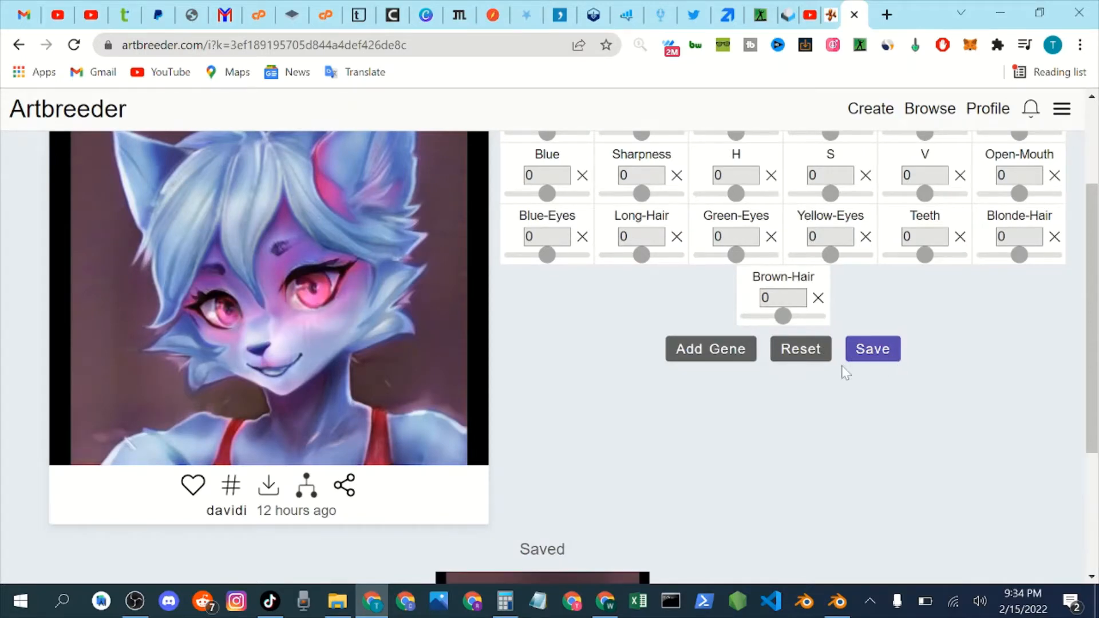
{"action": "left_click", "coordinate": [860, 355]}
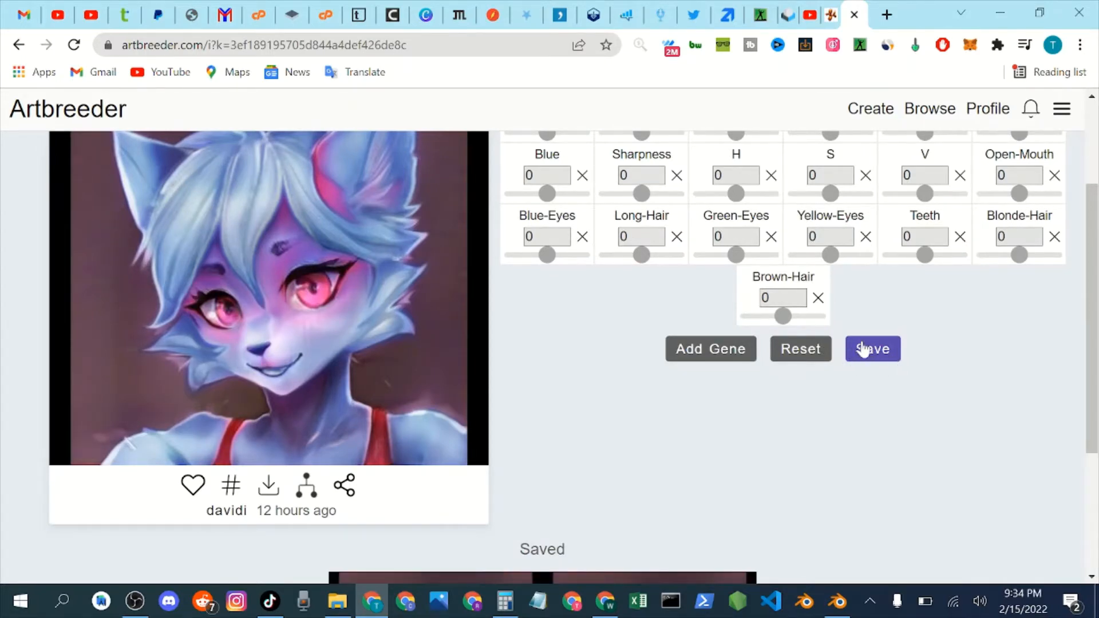
{"action": "left_click", "coordinate": [865, 348]}
{"action": "scroll", "coordinate": [882, 343], "scroll_direction": "up", "scroll_amount": 2}
{"action": "scroll", "coordinate": [867, 338], "scroll_direction": "down", "scroll_amount": 5}
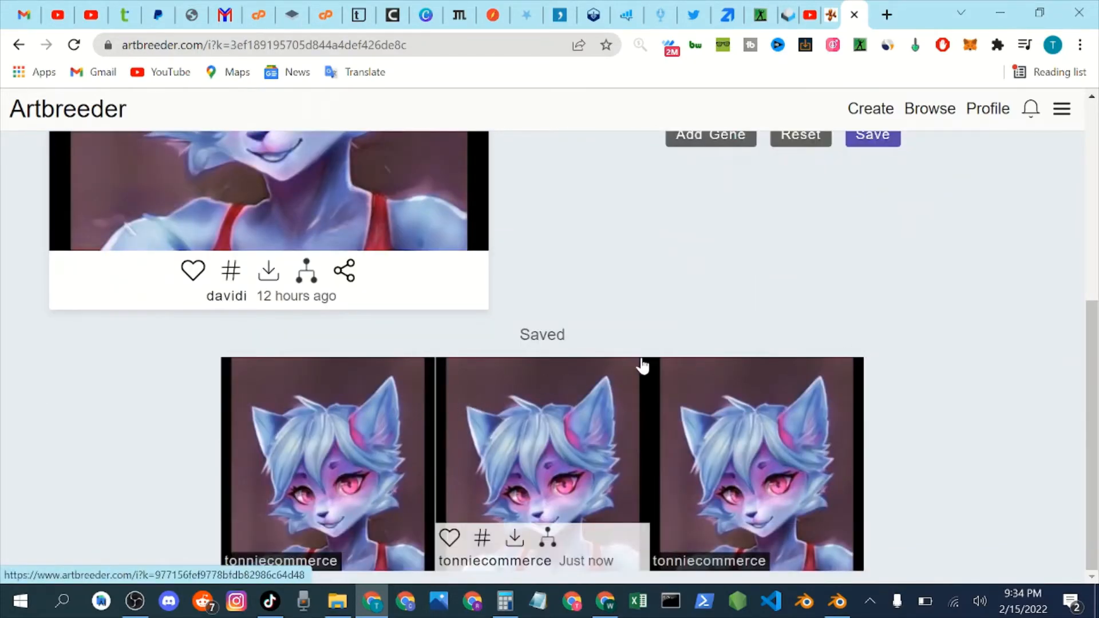
{"action": "scroll", "coordinate": [665, 345], "scroll_direction": "up", "scroll_amount": 6}
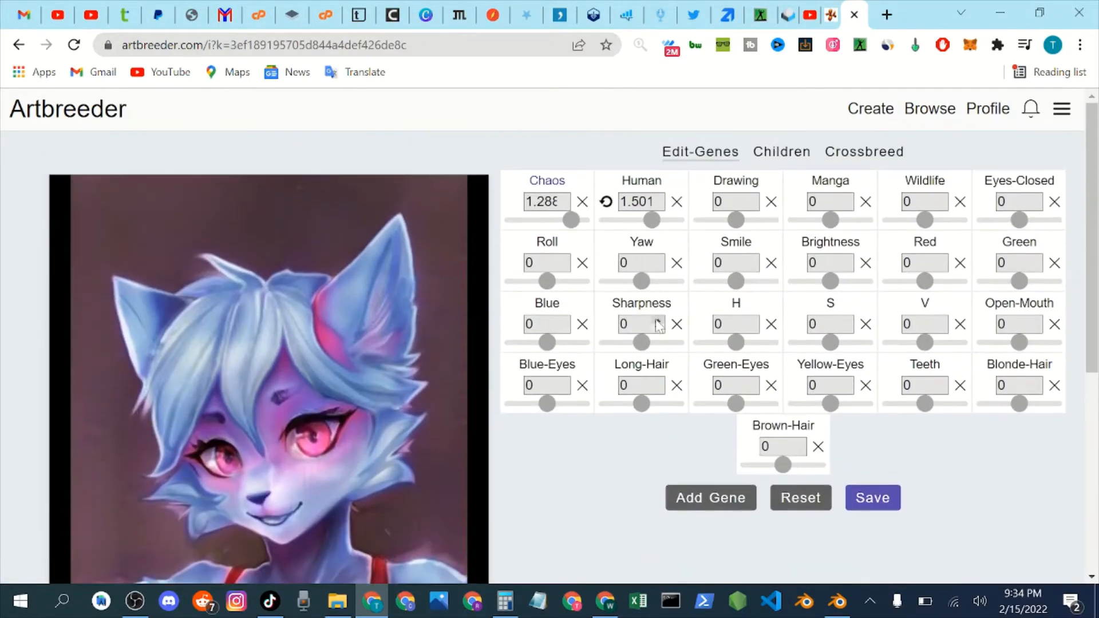
{"action": "left_click", "coordinate": [866, 155]}
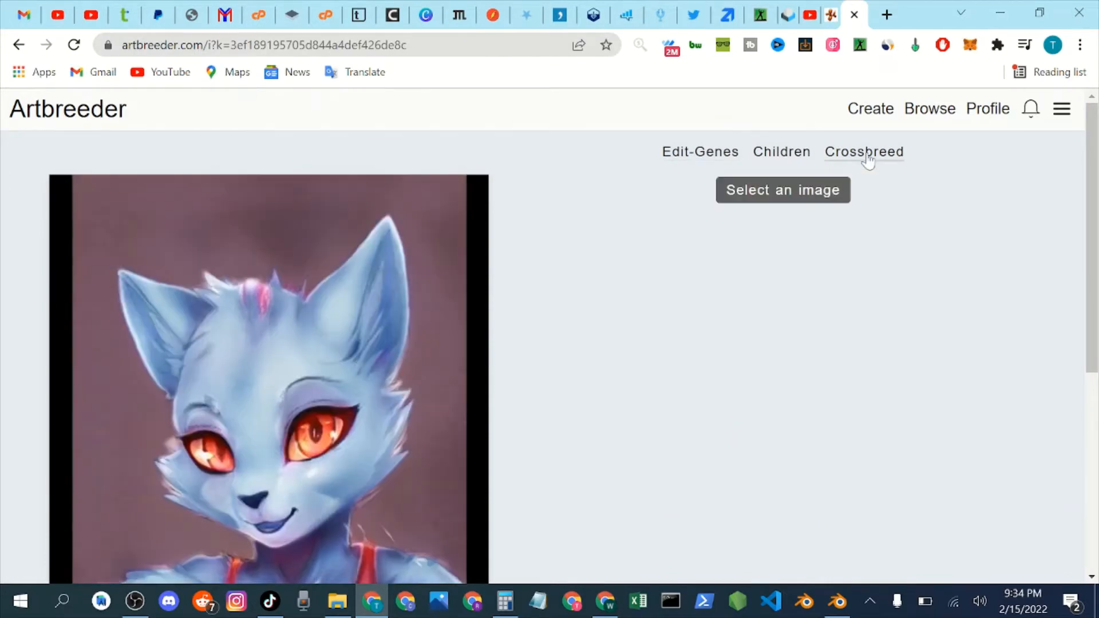
{"action": "left_click", "coordinate": [802, 199]}
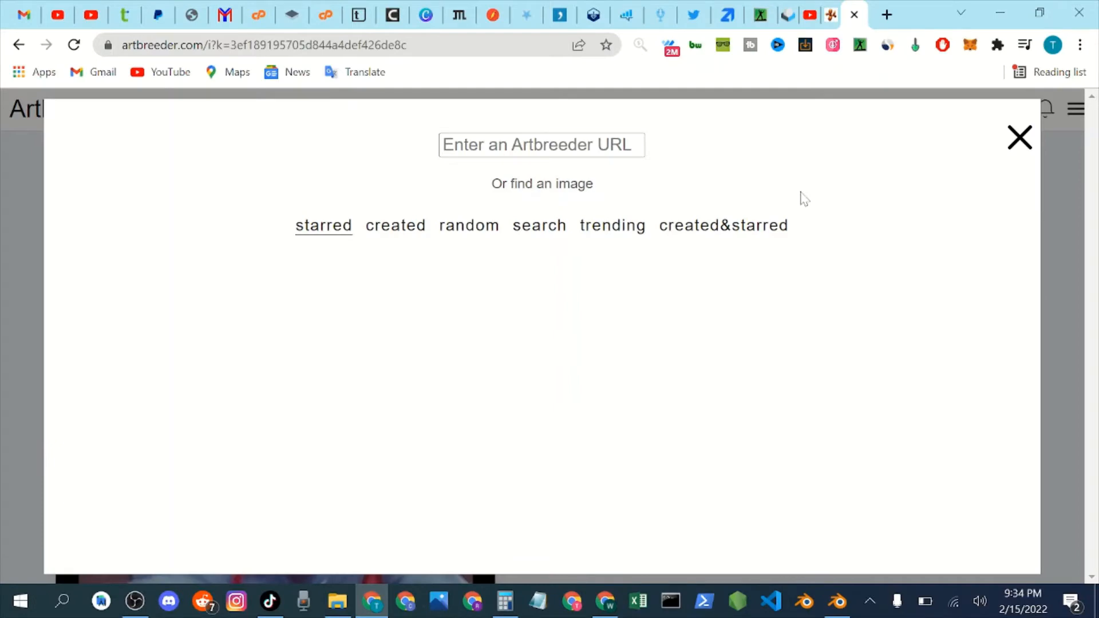
{"action": "left_click", "coordinate": [1019, 138]}
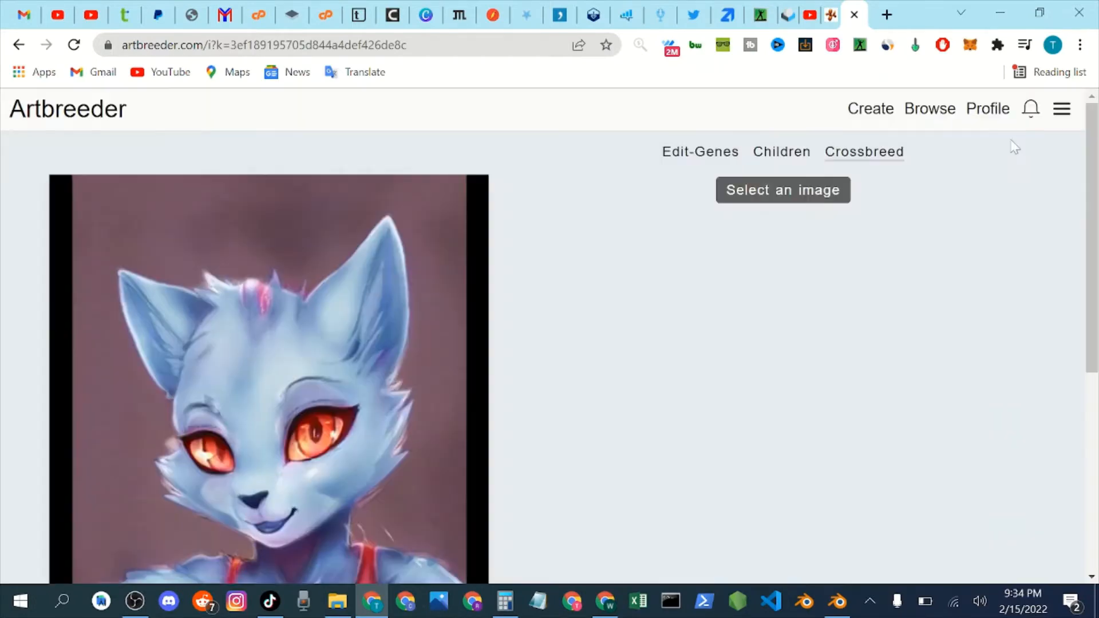
{"action": "left_click", "coordinate": [700, 158]}
Download the first saved copy of the edited cat portrait in high resolution.
{"action": "scroll", "coordinate": [585, 325], "scroll_direction": "down", "scroll_amount": 6}
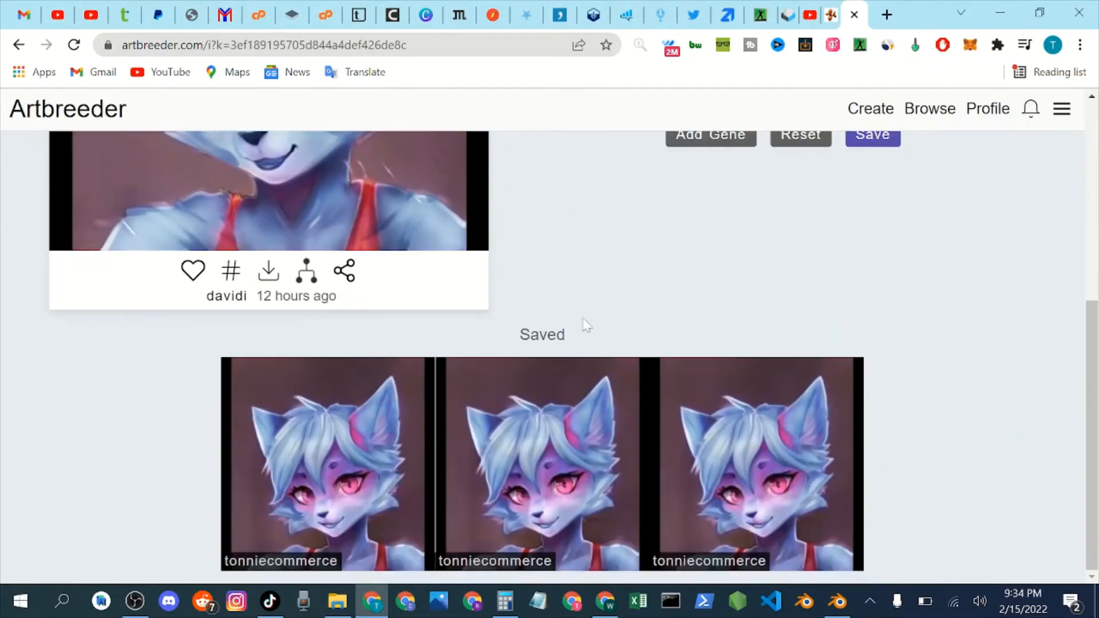
{"action": "mouse_move", "coordinate": [452, 417]}
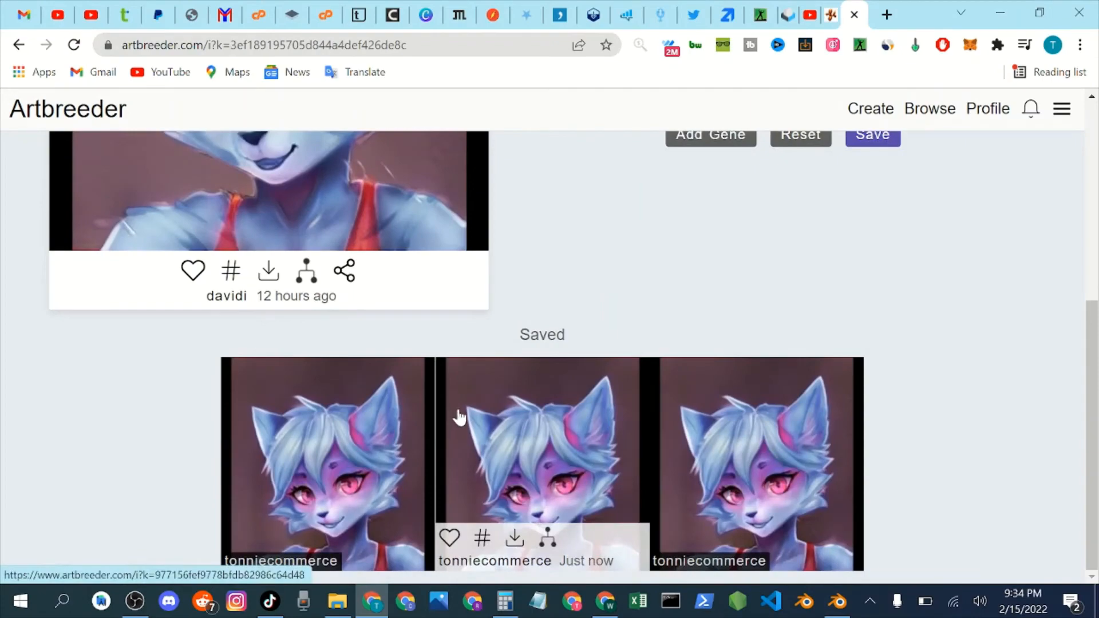
{"action": "scroll", "coordinate": [487, 406], "scroll_direction": "up", "scroll_amount": 6}
{"action": "scroll", "coordinate": [484, 407], "scroll_direction": "down", "scroll_amount": 6}
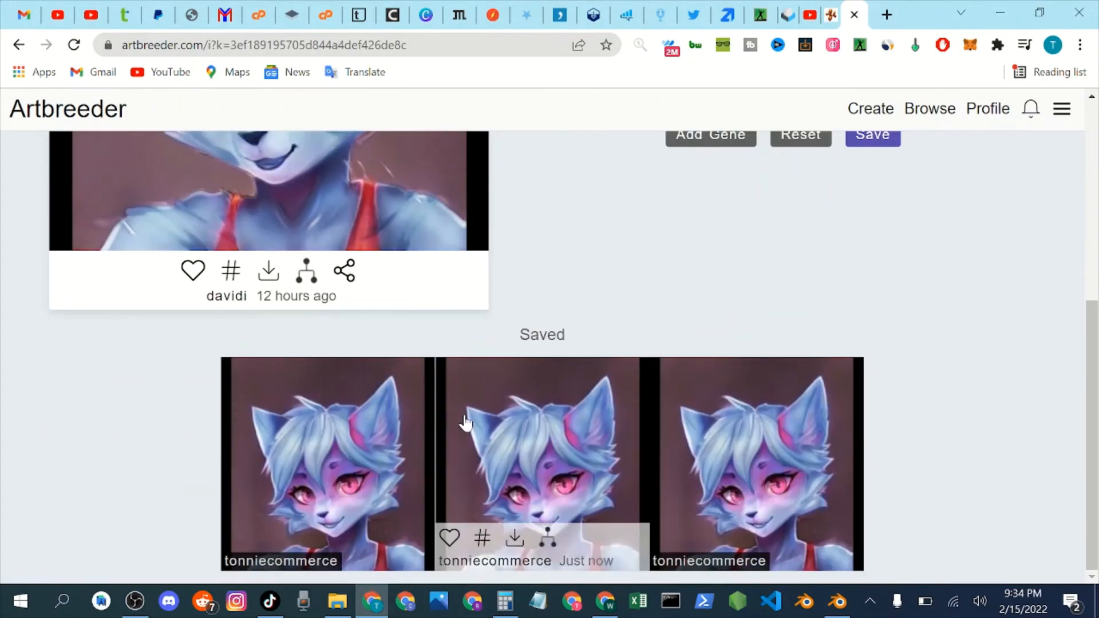
{"action": "mouse_move", "coordinate": [422, 429]}
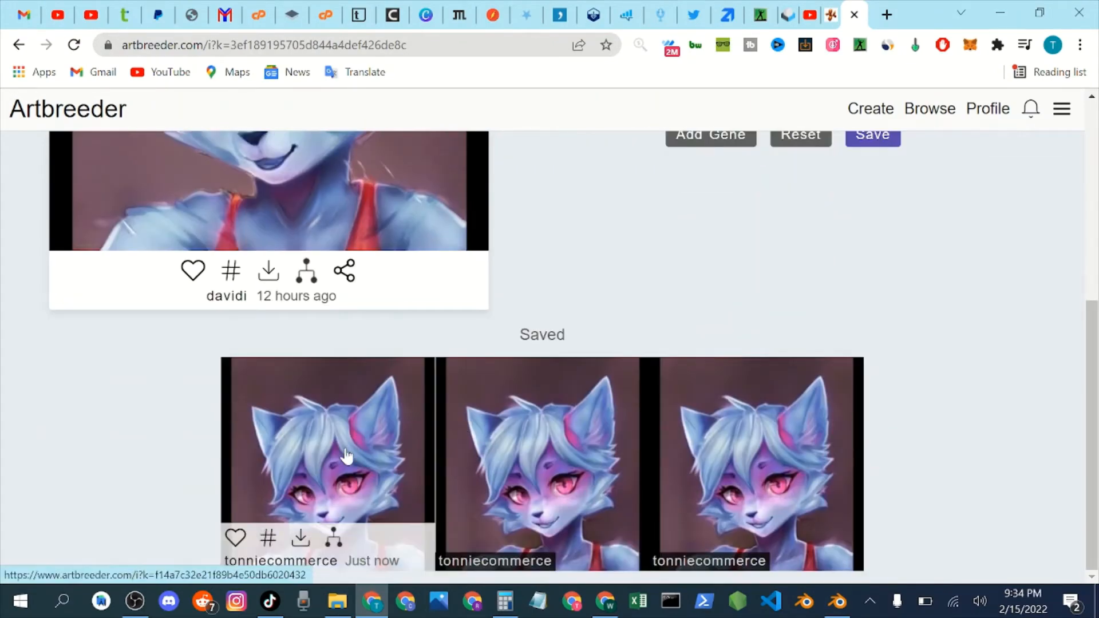
{"action": "left_click", "coordinate": [299, 541]}
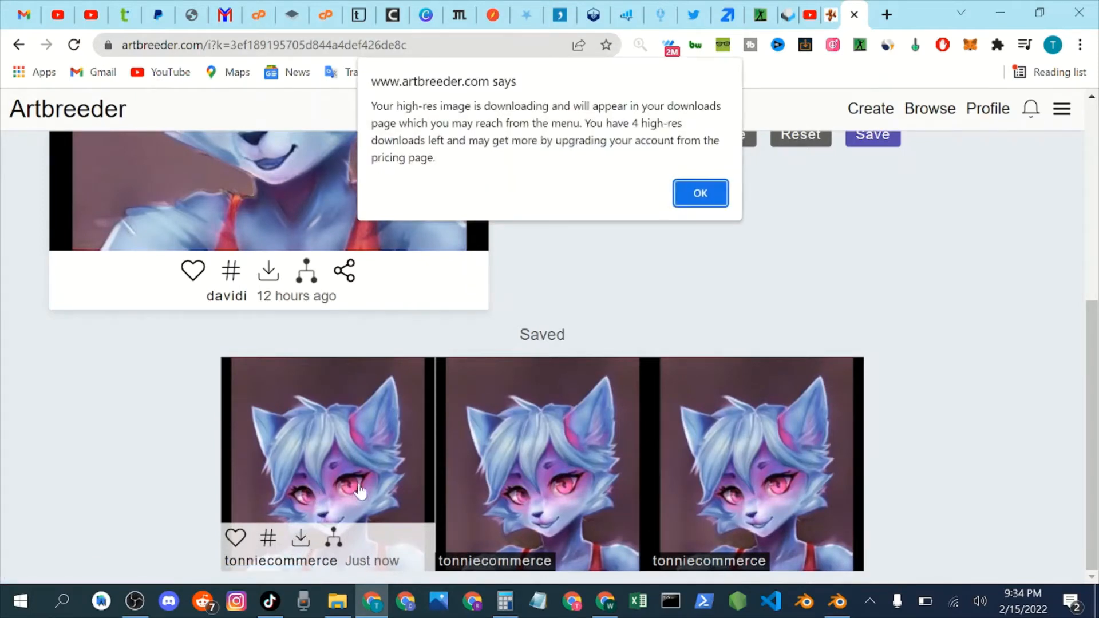
{"action": "left_click", "coordinate": [695, 193]}
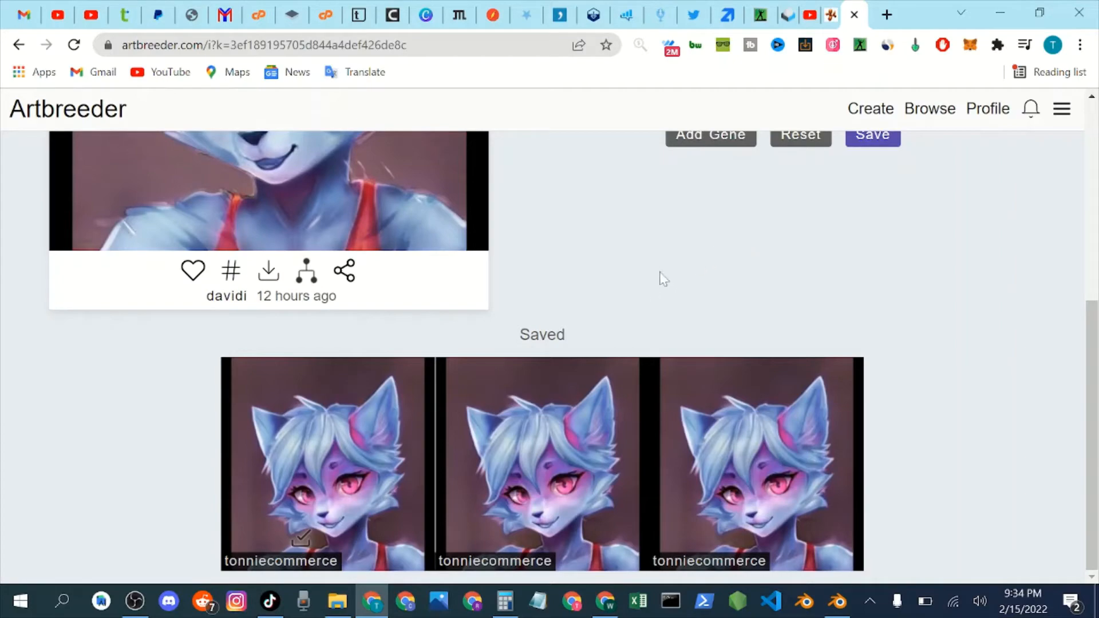
Start crossbreeding the blue cat portrait and list the trending images as candidates for the second parent.
{"action": "scroll", "coordinate": [733, 250], "scroll_direction": "up", "scroll_amount": 6}
{"action": "scroll", "coordinate": [732, 248], "scroll_direction": "down", "scroll_amount": 6}
{"action": "scroll", "coordinate": [707, 258], "scroll_direction": "up", "scroll_amount": 6}
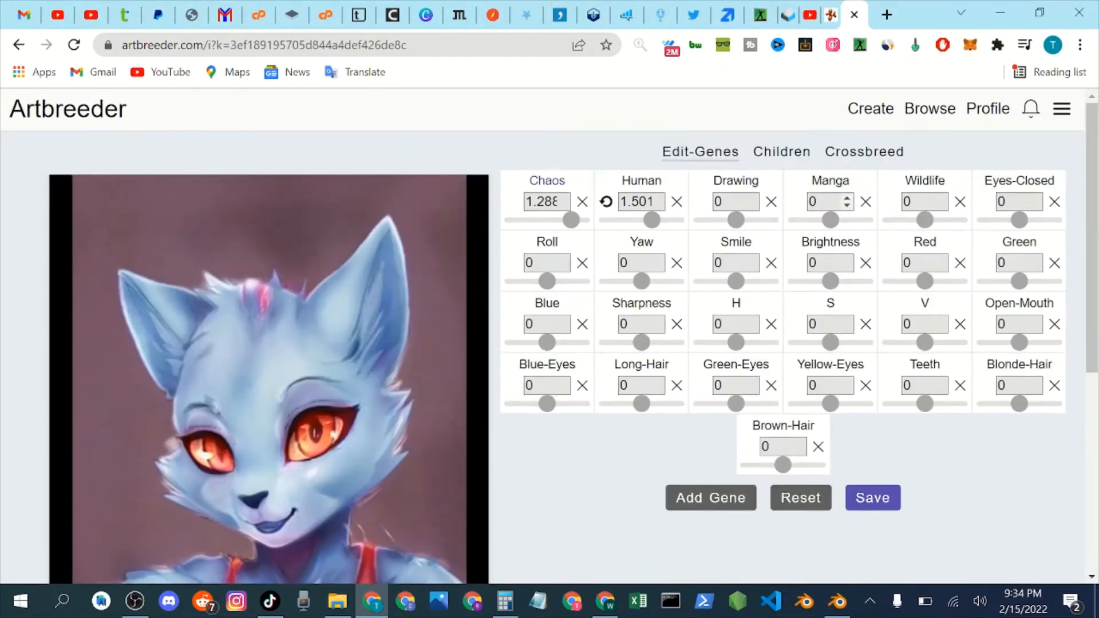
{"action": "left_click", "coordinate": [863, 158]}
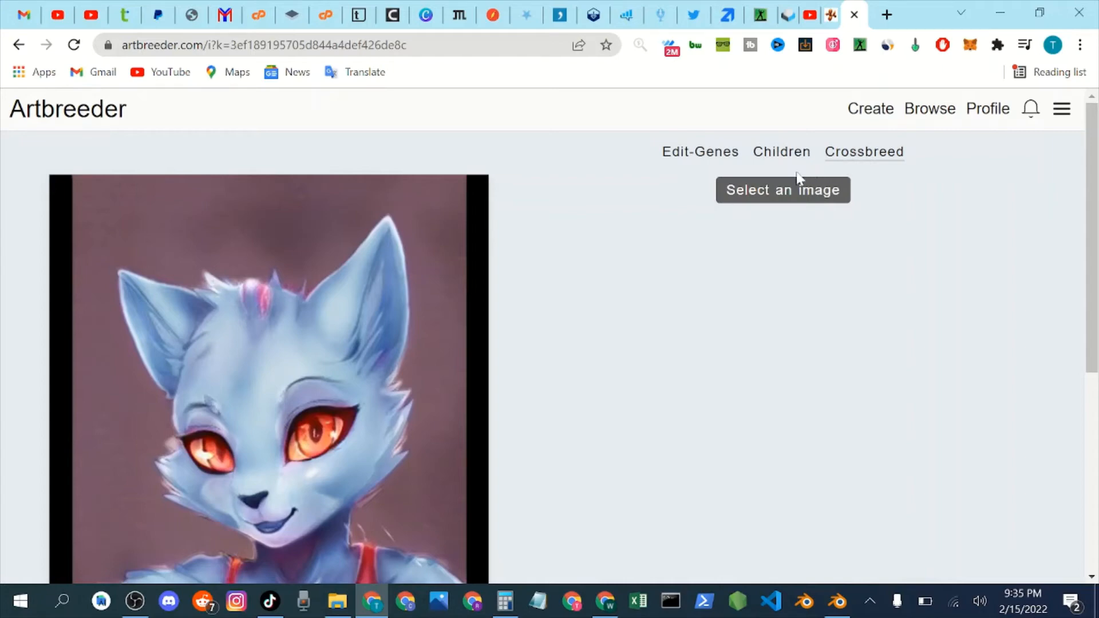
{"action": "left_click", "coordinate": [802, 198]}
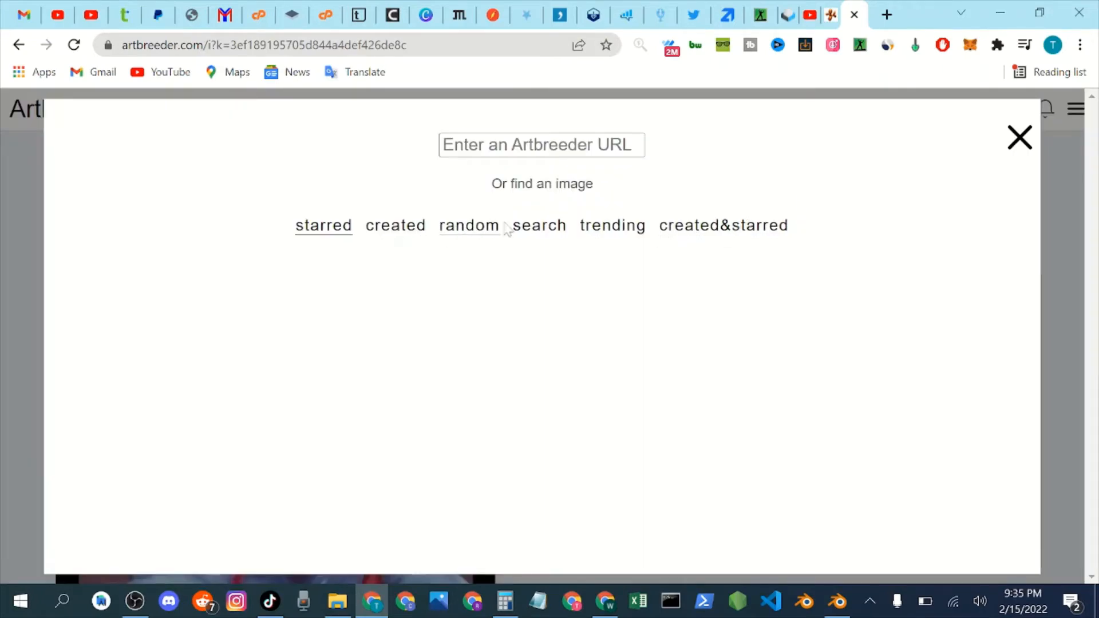
{"action": "left_click", "coordinate": [614, 226]}
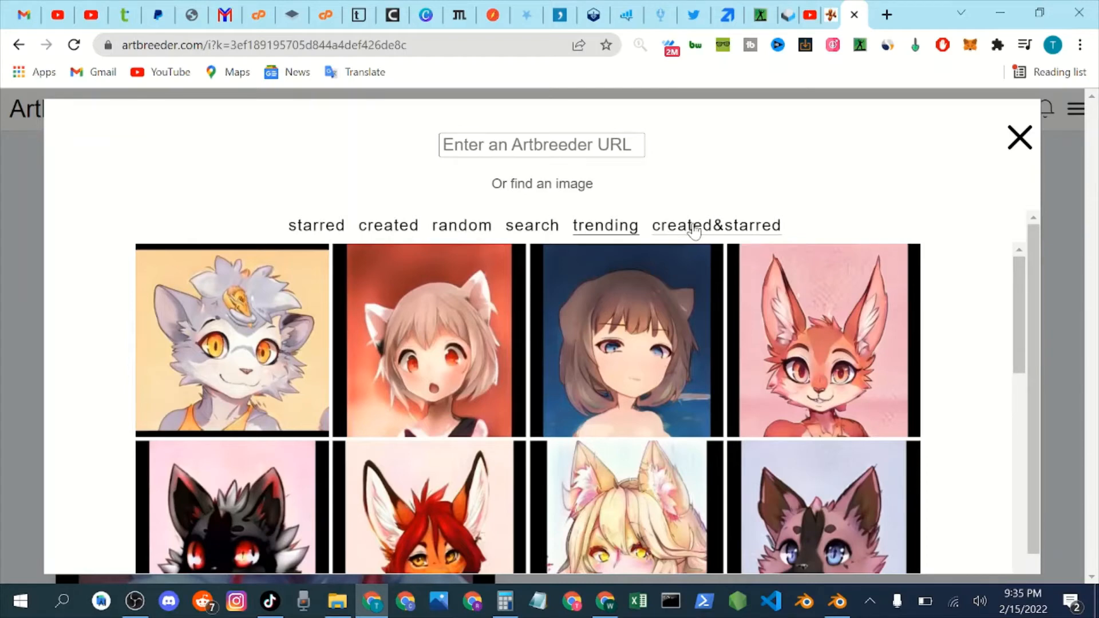
Browse the trending portraits for a suitable image to crossbreed with the blue cat.
{"action": "scroll", "coordinate": [696, 226], "scroll_direction": "down", "scroll_amount": 1}
{"action": "scroll", "coordinate": [733, 252], "scroll_direction": "down", "scroll_amount": 2}
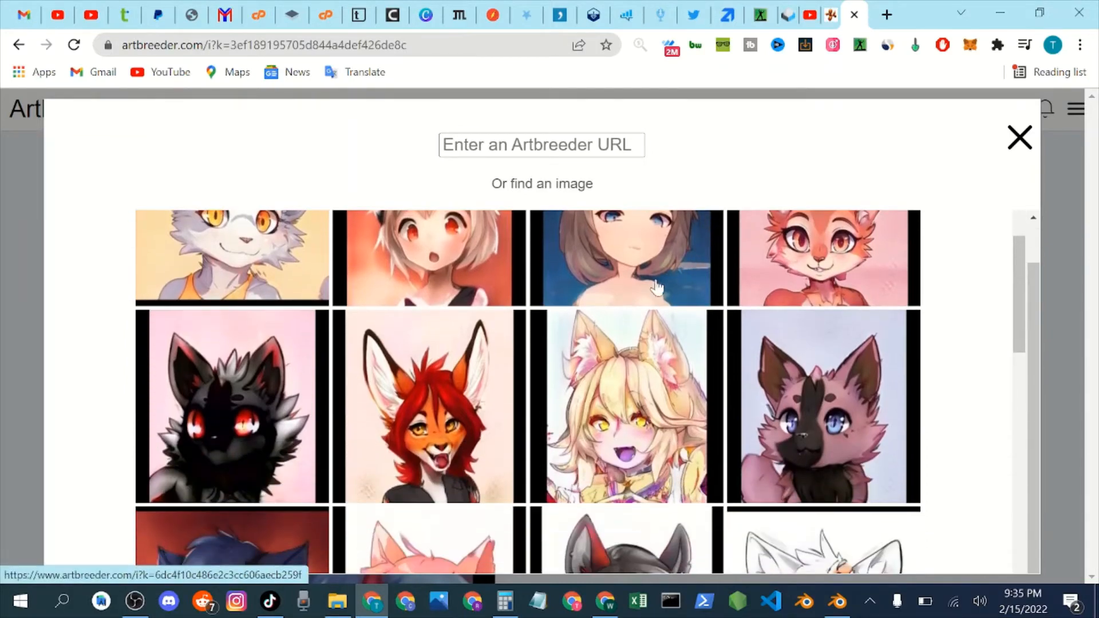
{"action": "scroll", "coordinate": [802, 286], "scroll_direction": "up", "scroll_amount": 2}
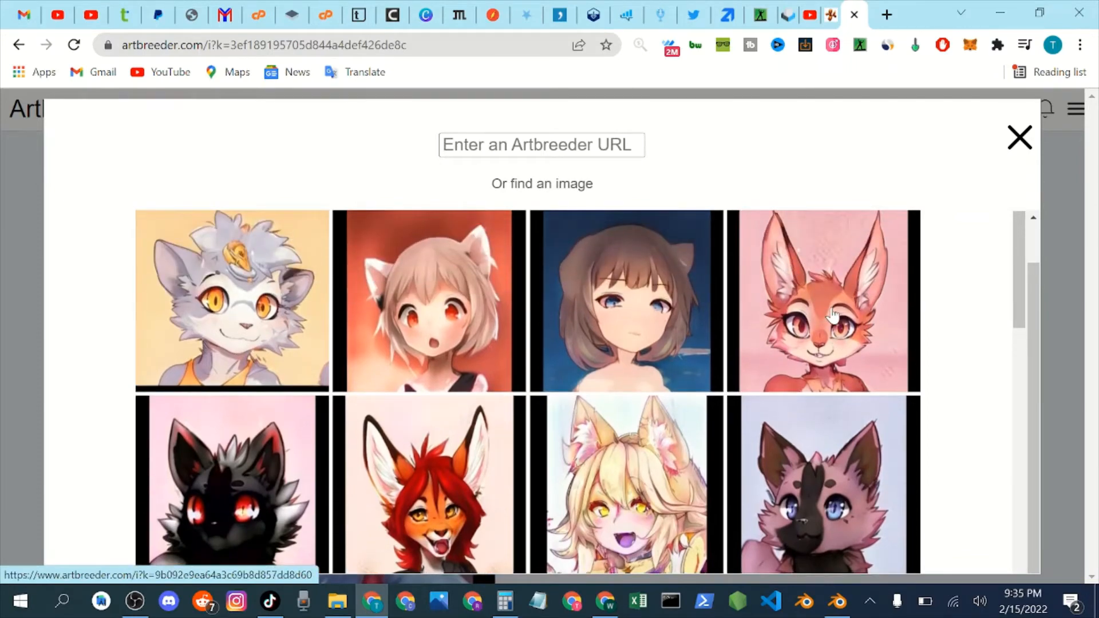
{"action": "scroll", "coordinate": [833, 315], "scroll_direction": "down", "scroll_amount": 5}
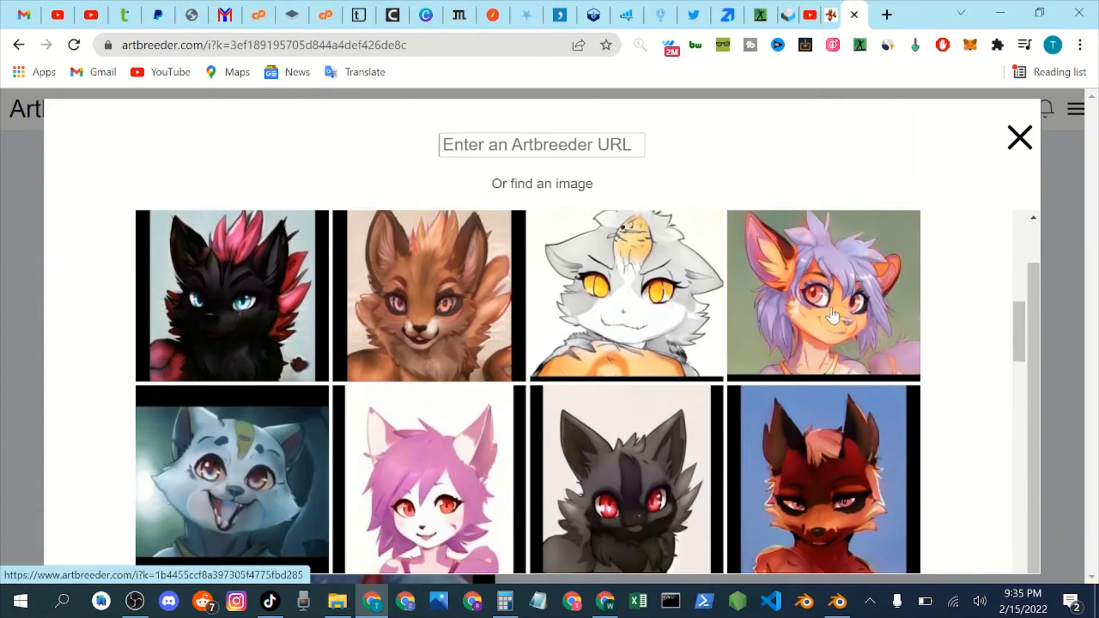
{"action": "scroll", "coordinate": [379, 442], "scroll_direction": "down", "scroll_amount": 5}
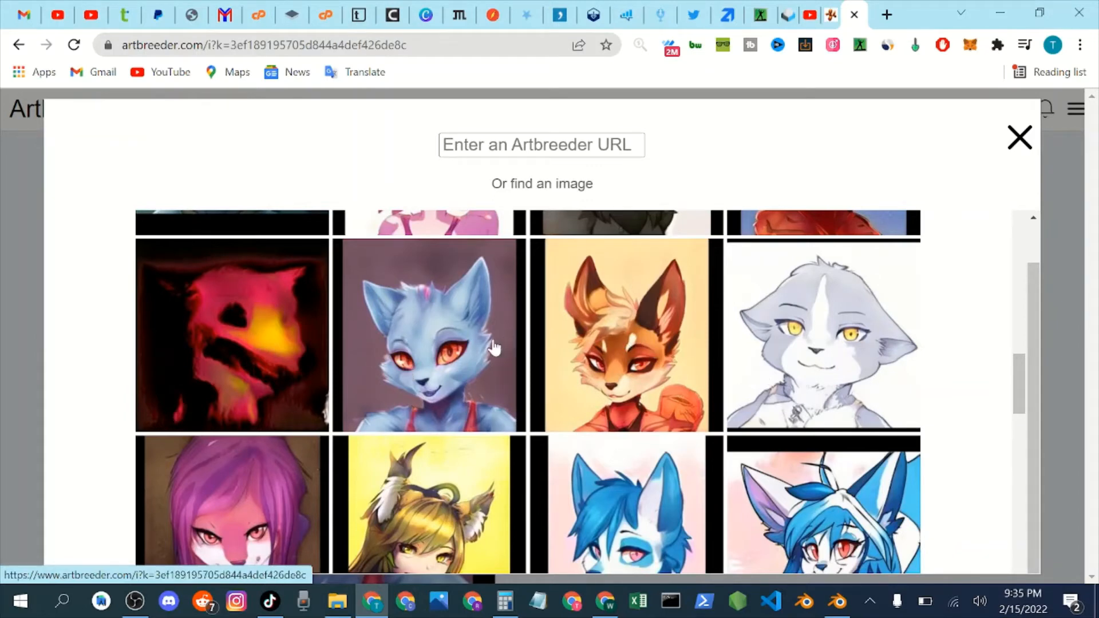
{"action": "scroll", "coordinate": [493, 347], "scroll_direction": "up", "scroll_amount": 4}
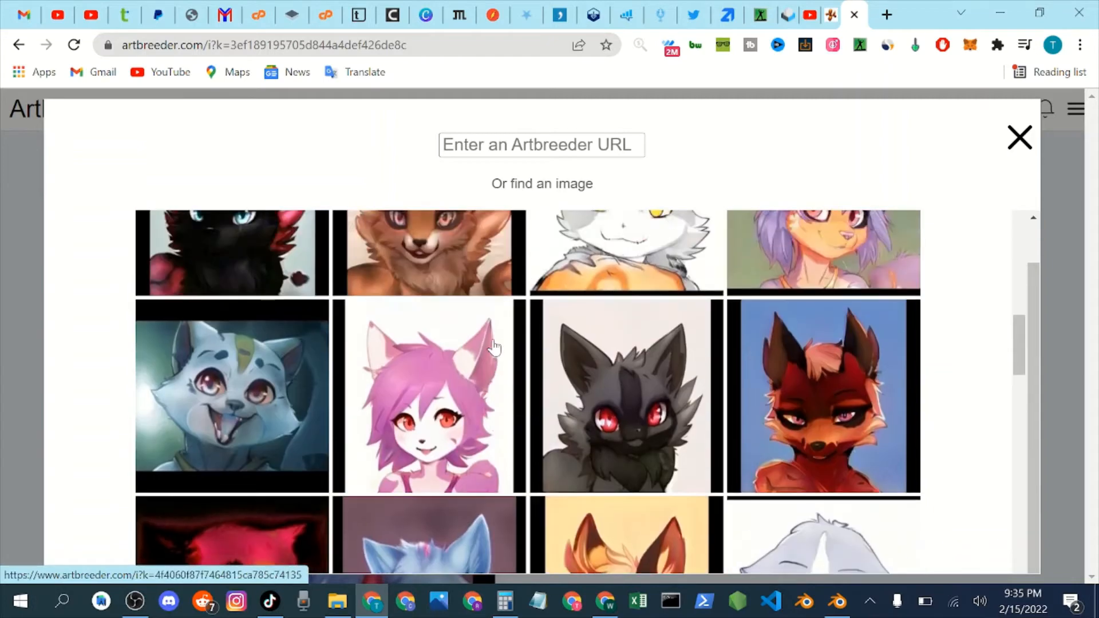
{"action": "scroll", "coordinate": [496, 347], "scroll_direction": "up", "scroll_amount": 10}
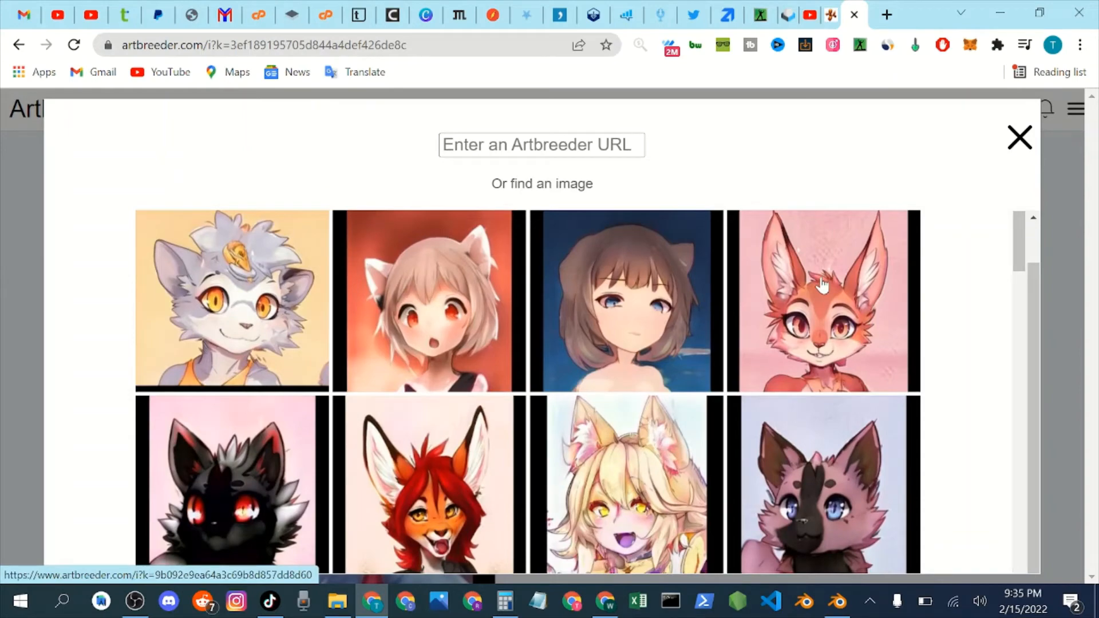
{"action": "scroll", "coordinate": [515, 344], "scroll_direction": "down", "scroll_amount": 5}
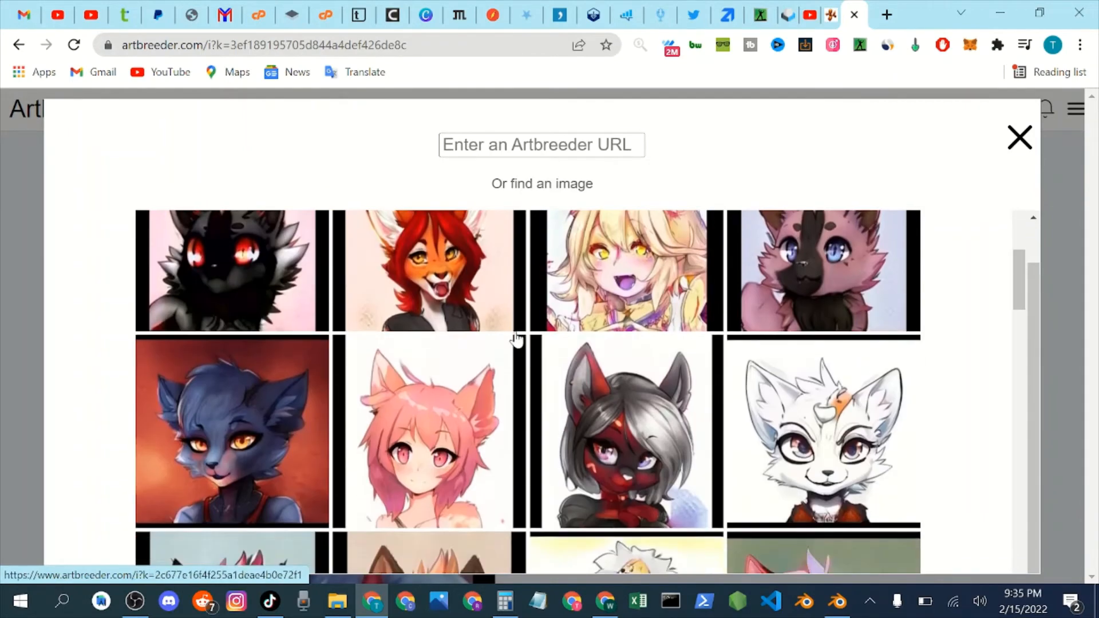
{"action": "scroll", "coordinate": [517, 343], "scroll_direction": "down", "scroll_amount": 5}
{"action": "scroll", "coordinate": [517, 344], "scroll_direction": "down", "scroll_amount": 5}
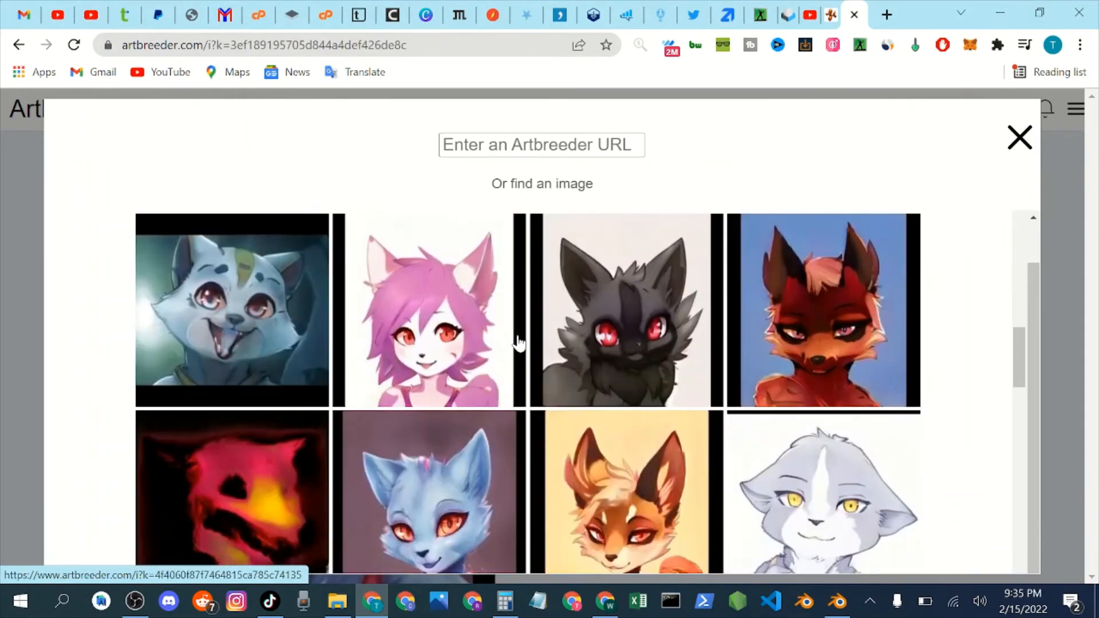
{"action": "scroll", "coordinate": [374, 355], "scroll_direction": "down", "scroll_amount": 3}
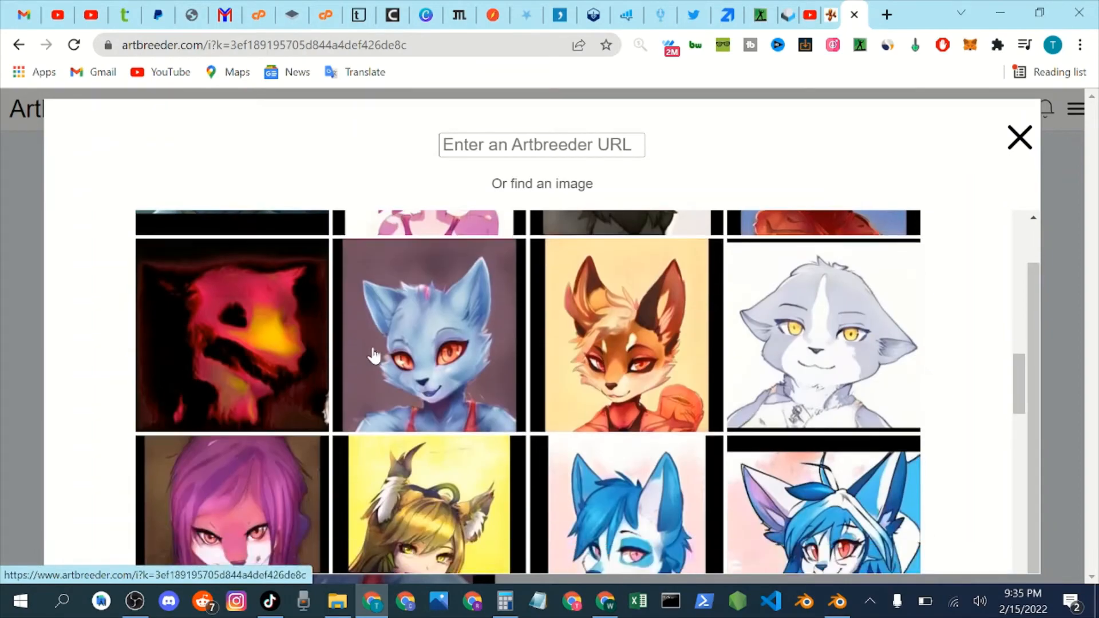
{"action": "scroll", "coordinate": [487, 371], "scroll_direction": "down", "scroll_amount": 3}
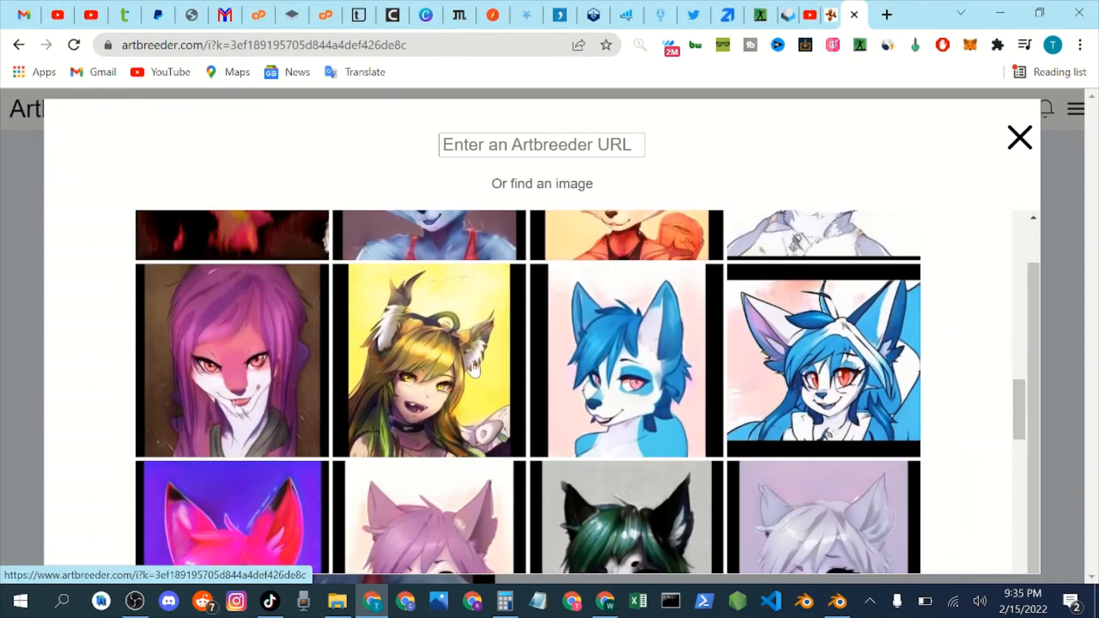
{"action": "scroll", "coordinate": [473, 369], "scroll_direction": "down", "scroll_amount": 6}
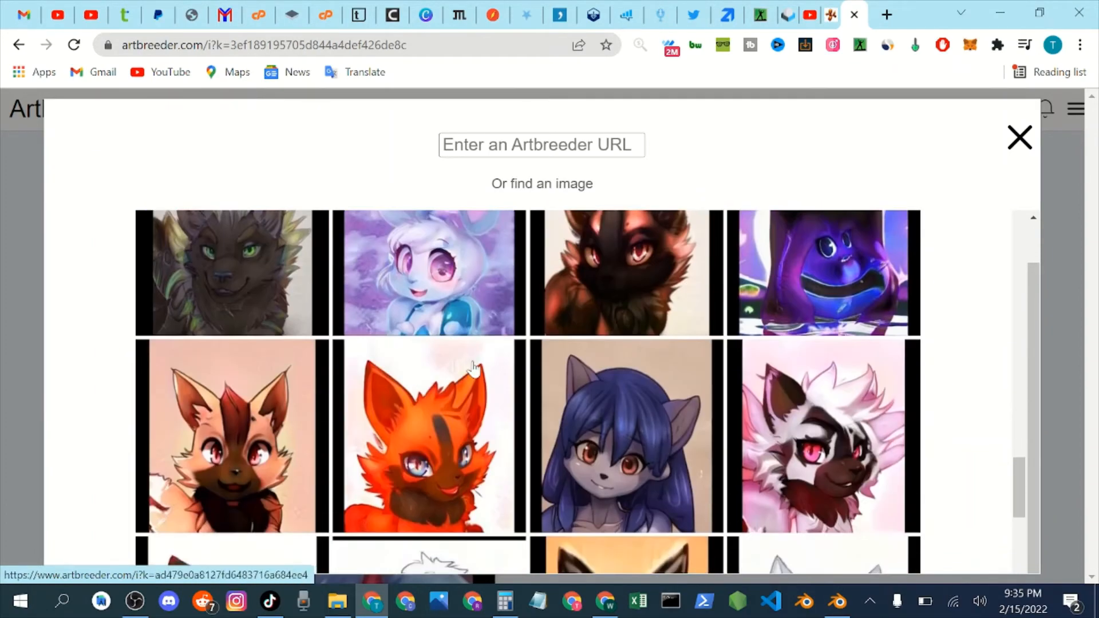
{"action": "scroll", "coordinate": [473, 369], "scroll_direction": "down", "scroll_amount": 3}
{"action": "scroll", "coordinate": [430, 372], "scroll_direction": "up", "scroll_amount": 3}
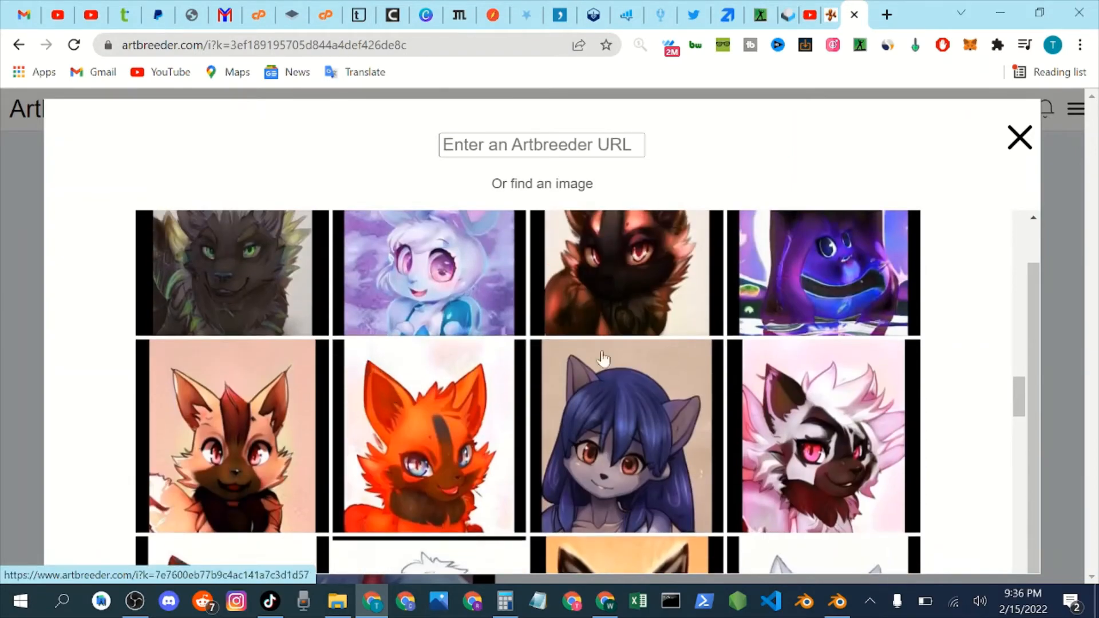
{"action": "scroll", "coordinate": [601, 366], "scroll_direction": "down", "scroll_amount": 10}
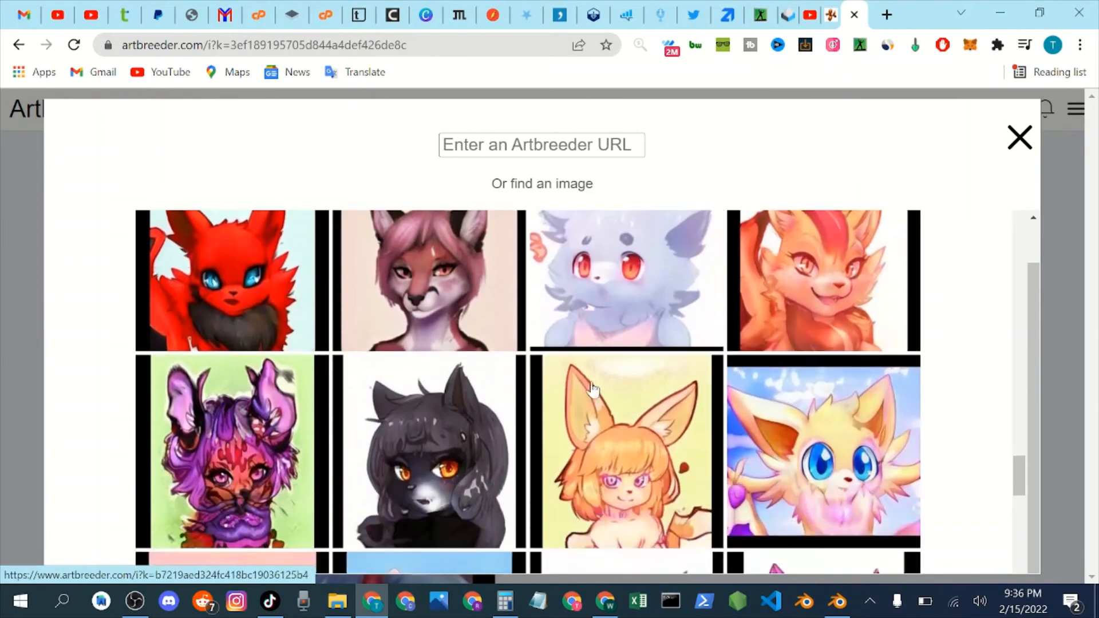
{"action": "scroll", "coordinate": [584, 389], "scroll_direction": "down", "scroll_amount": 3}
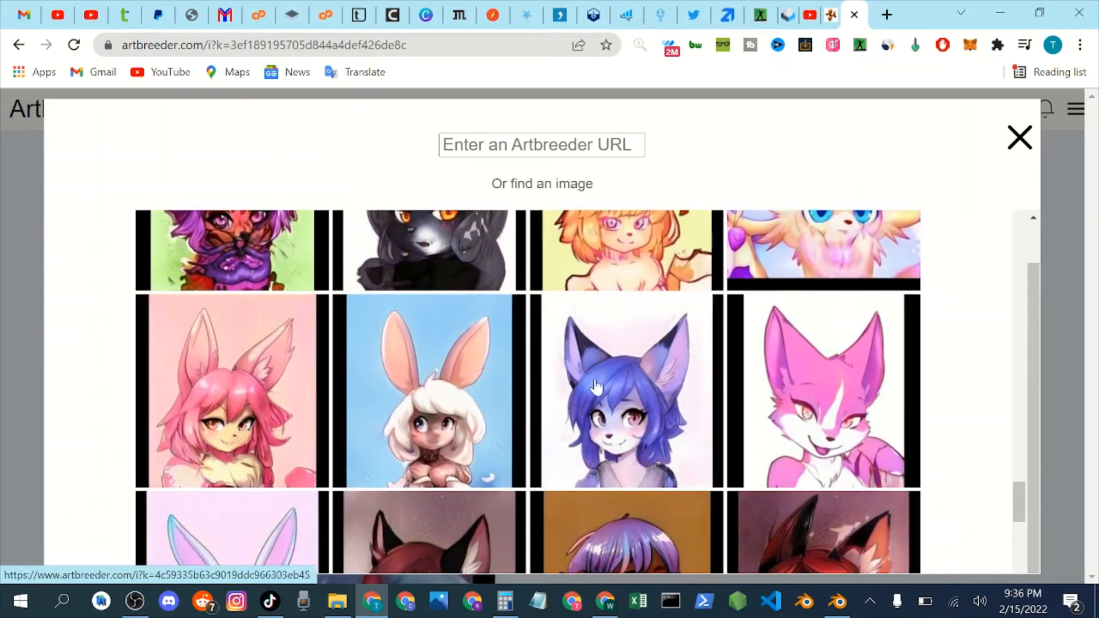
{"action": "scroll", "coordinate": [625, 404], "scroll_direction": "down", "scroll_amount": 3}
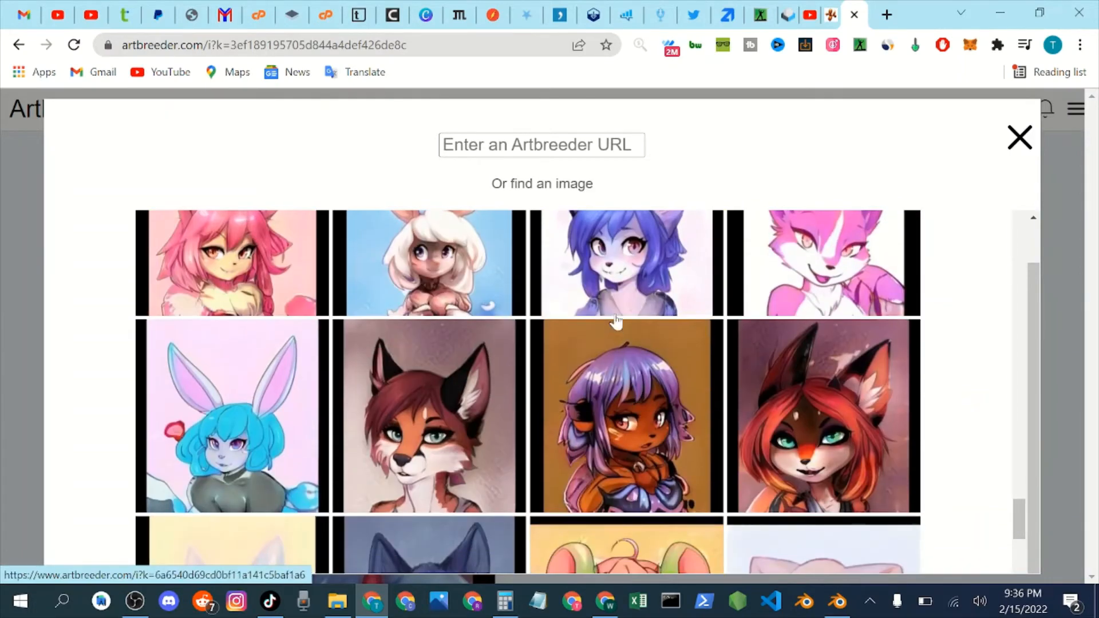
{"action": "scroll", "coordinate": [478, 334], "scroll_direction": "down", "scroll_amount": 2}
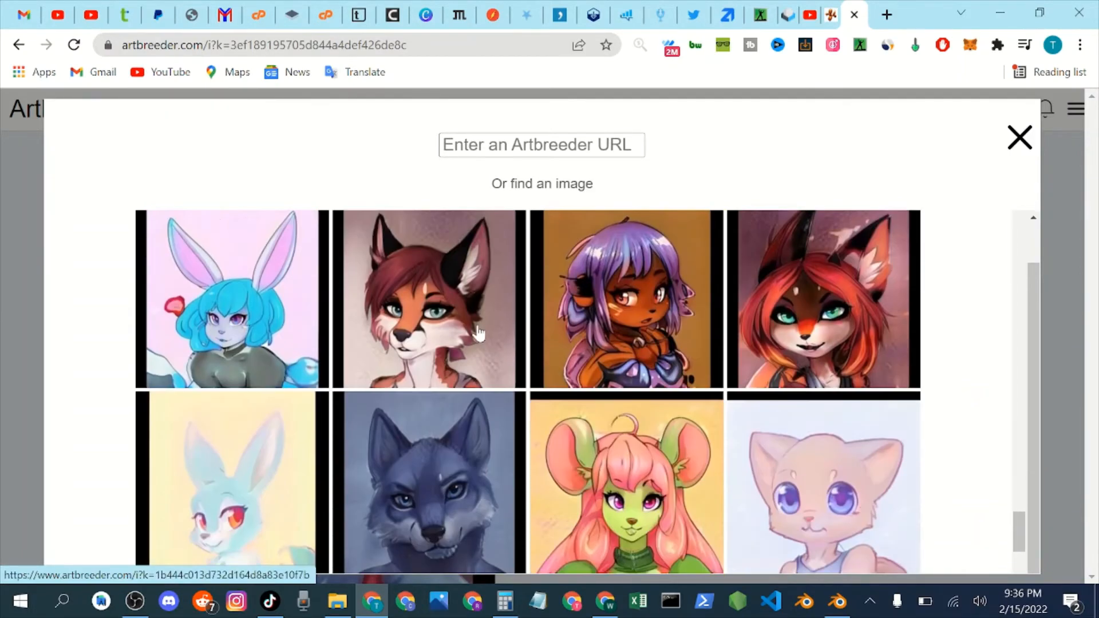
{"action": "scroll", "coordinate": [479, 334], "scroll_direction": "down", "scroll_amount": 5}
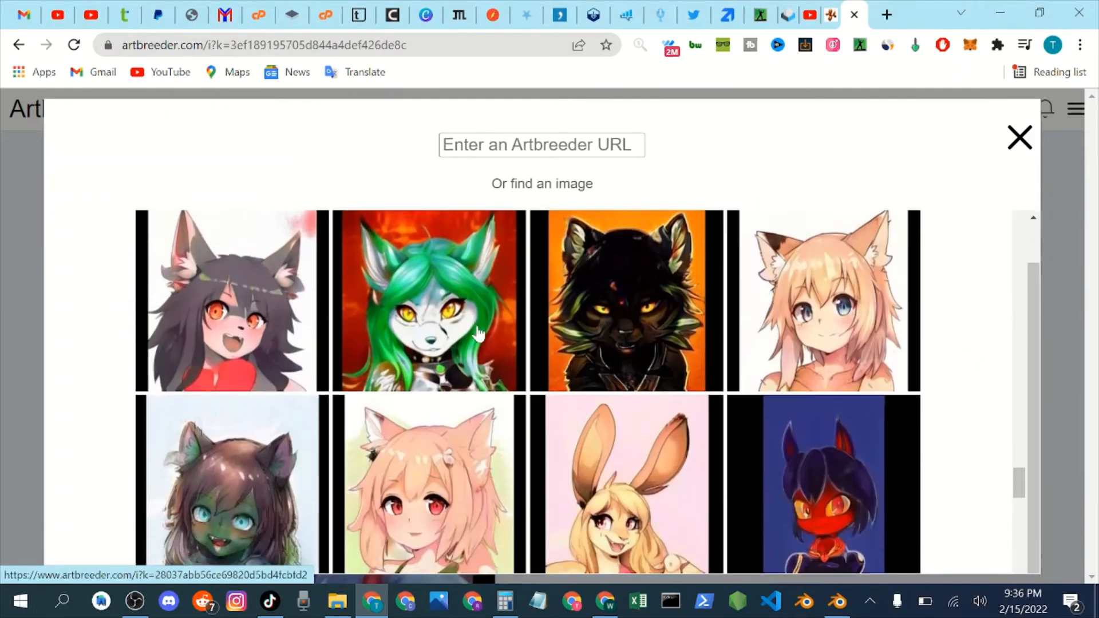
{"action": "scroll", "coordinate": [480, 333], "scroll_direction": "down", "scroll_amount": 4}
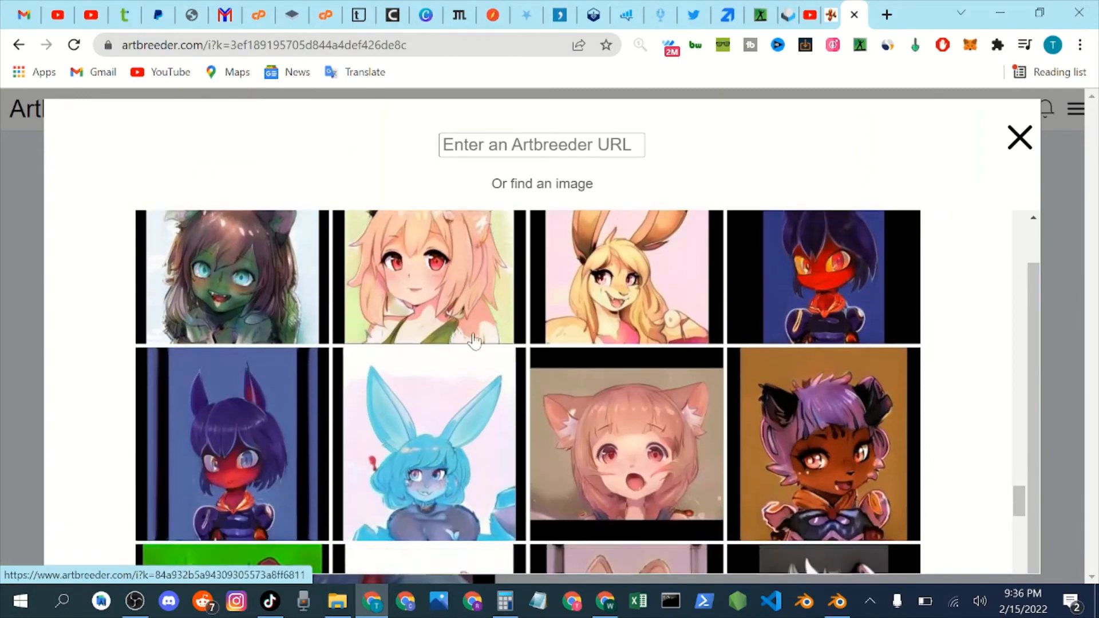
{"action": "scroll", "coordinate": [874, 329], "scroll_direction": "up", "scroll_amount": 9}
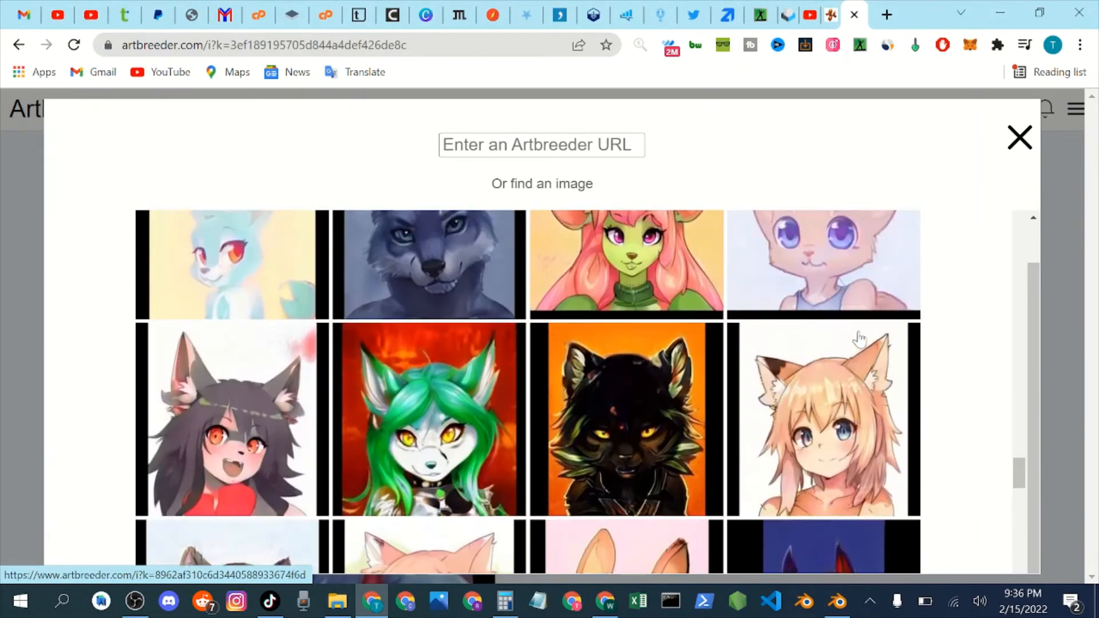
{"action": "scroll", "coordinate": [849, 339], "scroll_direction": "up", "scroll_amount": 3}
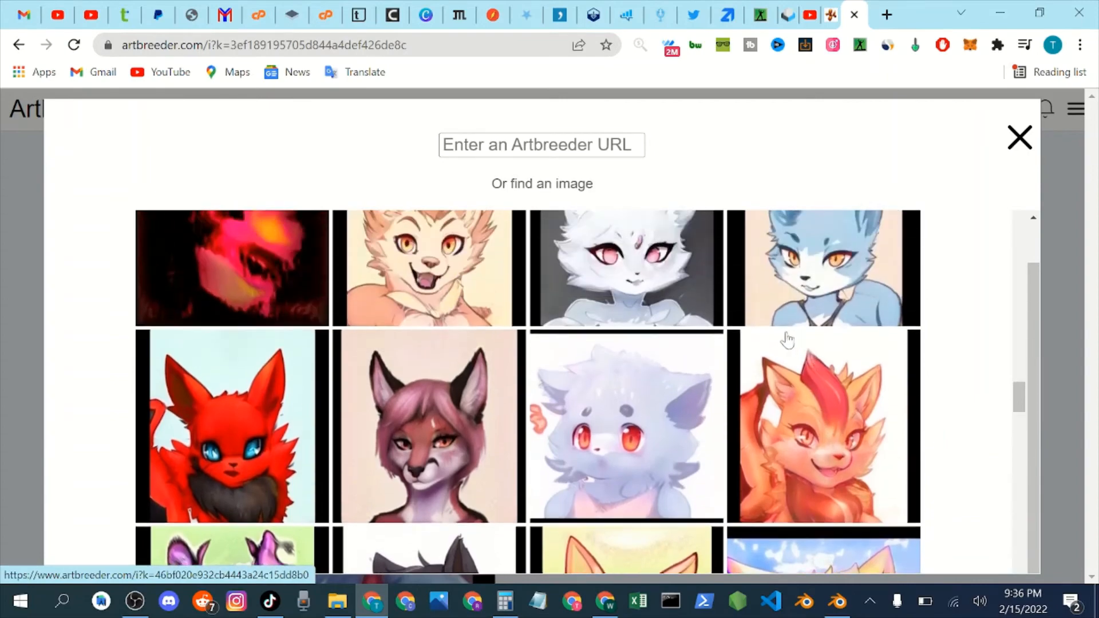
{"action": "scroll", "coordinate": [424, 442], "scroll_direction": "up", "scroll_amount": 3}
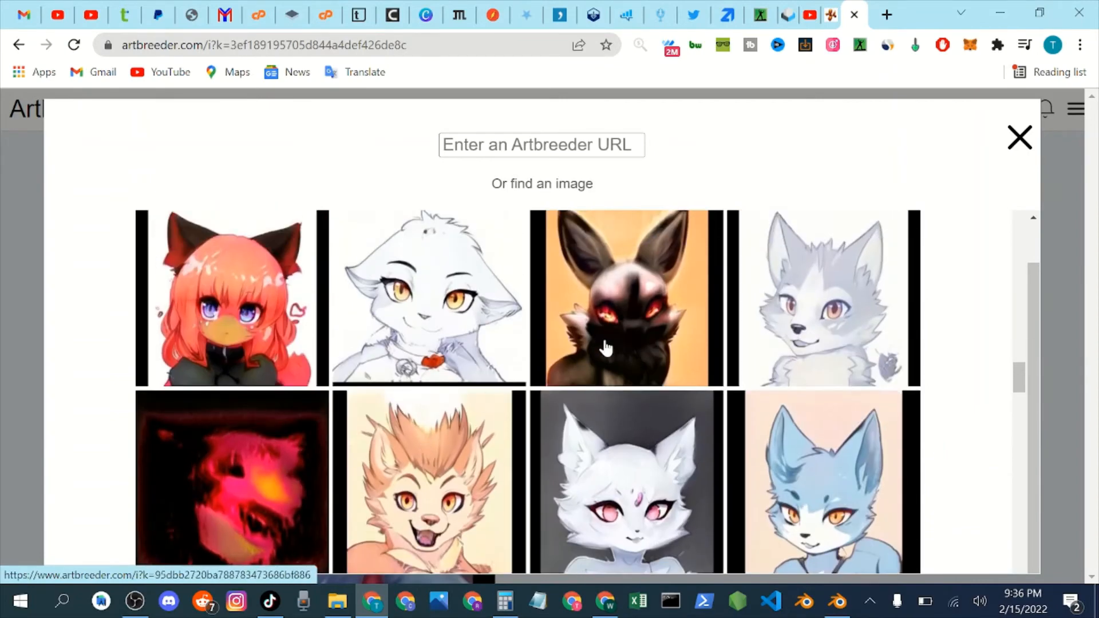
{"action": "scroll", "coordinate": [529, 353], "scroll_direction": "up", "scroll_amount": 3}
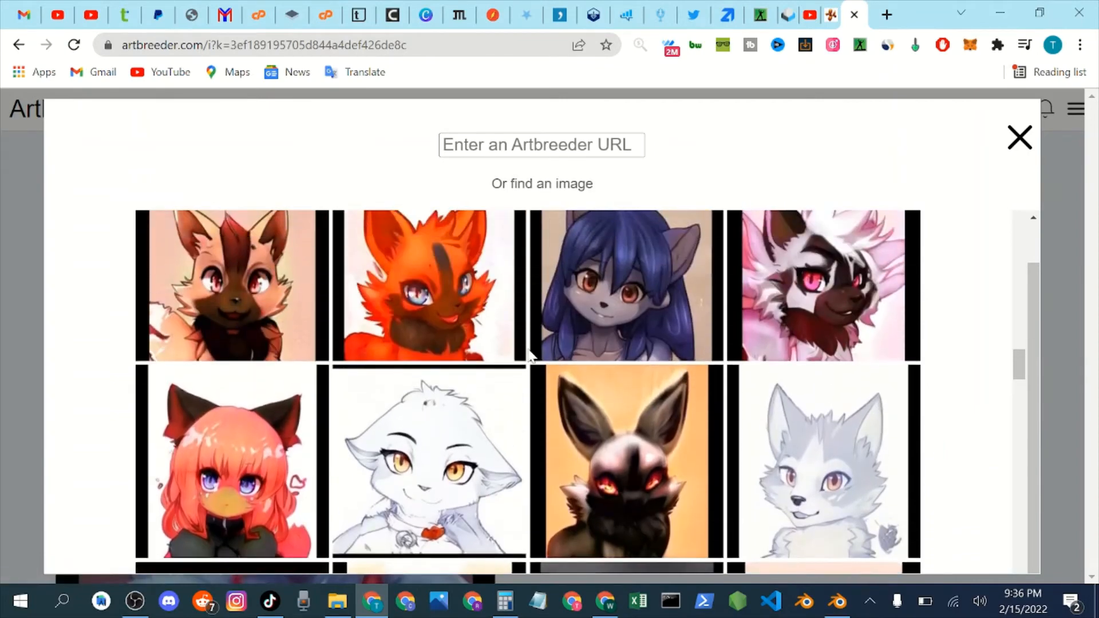
{"action": "scroll", "coordinate": [529, 353], "scroll_direction": "up", "scroll_amount": 1}
{"action": "scroll", "coordinate": [711, 328], "scroll_direction": "up", "scroll_amount": 1}
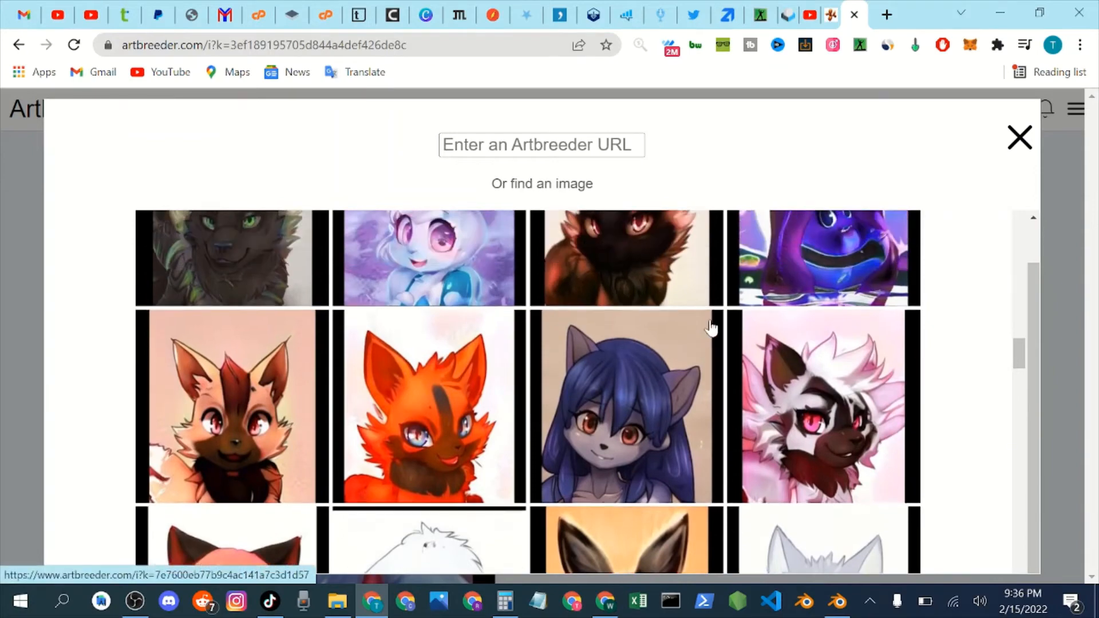
{"action": "scroll", "coordinate": [712, 328], "scroll_direction": "up", "scroll_amount": 5}
{"action": "scroll", "coordinate": [710, 328], "scroll_direction": "down", "scroll_amount": 3}
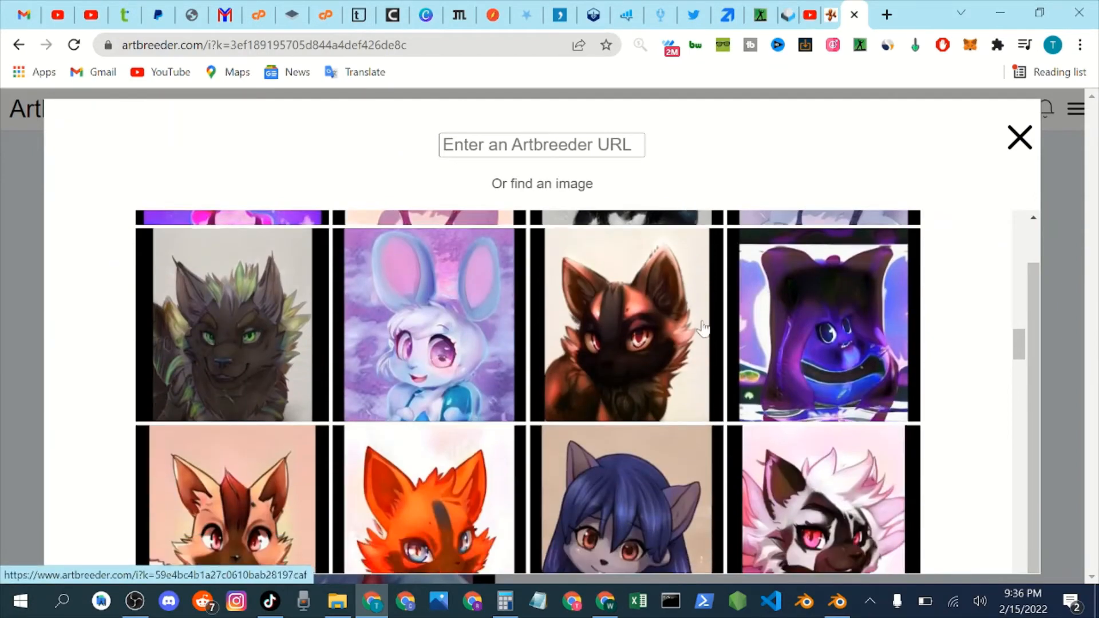
{"action": "scroll", "coordinate": [703, 328], "scroll_direction": "up", "scroll_amount": 12}
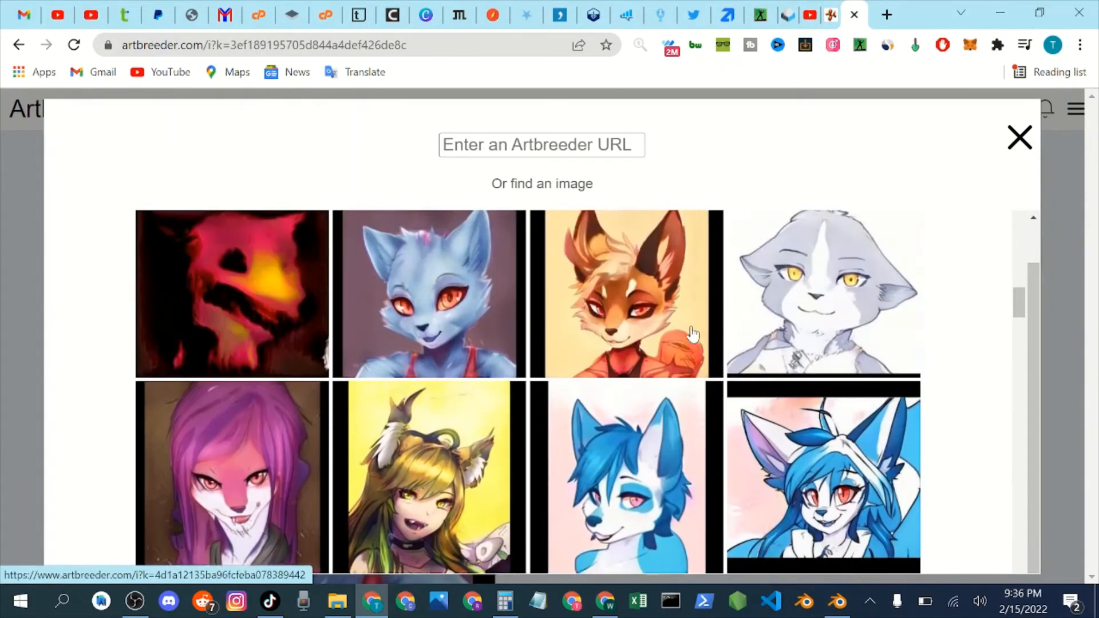
{"action": "scroll", "coordinate": [692, 333], "scroll_direction": "up", "scroll_amount": 4}
{"action": "scroll", "coordinate": [693, 334], "scroll_direction": "down", "scroll_amount": 3}
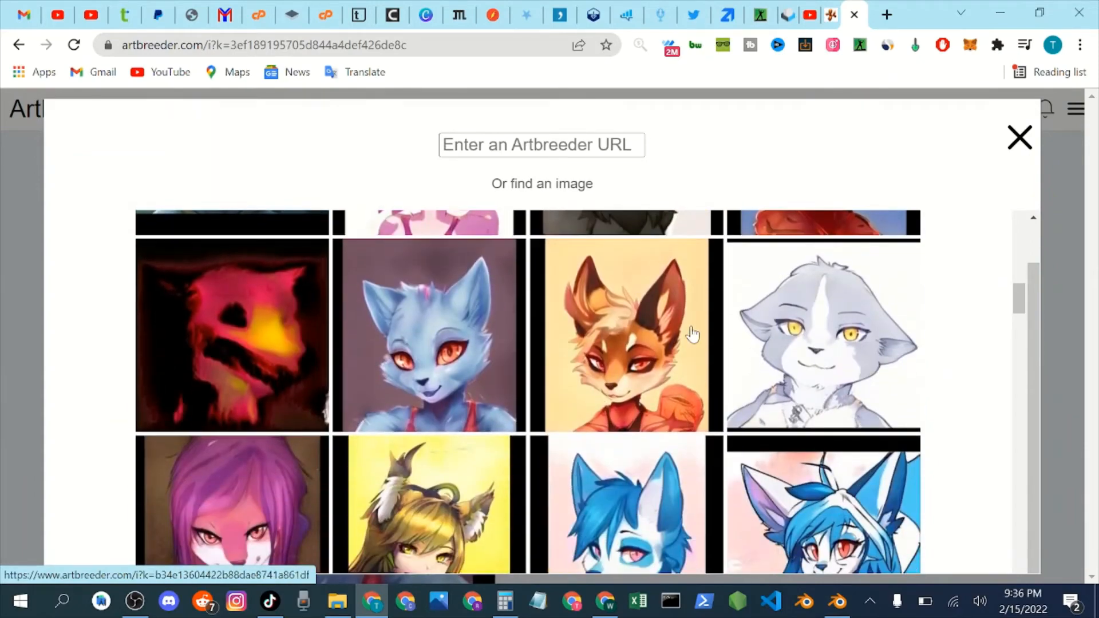
{"action": "scroll", "coordinate": [693, 333], "scroll_direction": "up", "scroll_amount": 3}
{"action": "scroll", "coordinate": [532, 380], "scroll_direction": "down", "scroll_amount": 4}
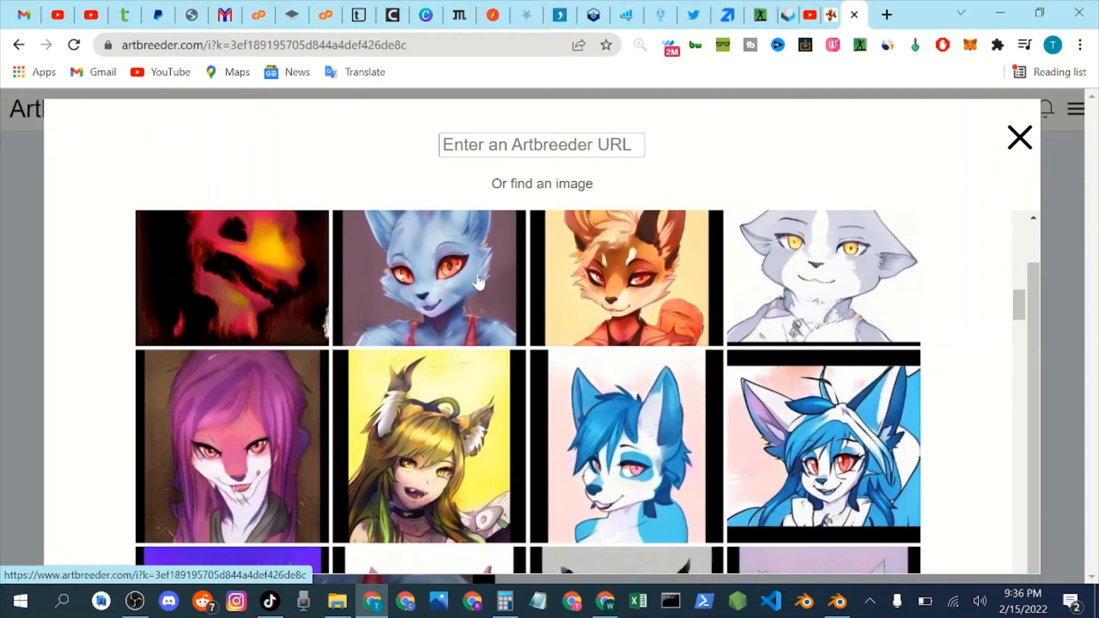
Choose the orange long-eared portrait on the pink background as the second parent and inspect the crossbred image.
{"action": "scroll", "coordinate": [538, 269], "scroll_direction": "up", "scroll_amount": 5}
{"action": "scroll", "coordinate": [567, 267], "scroll_direction": "up", "scroll_amount": 5}
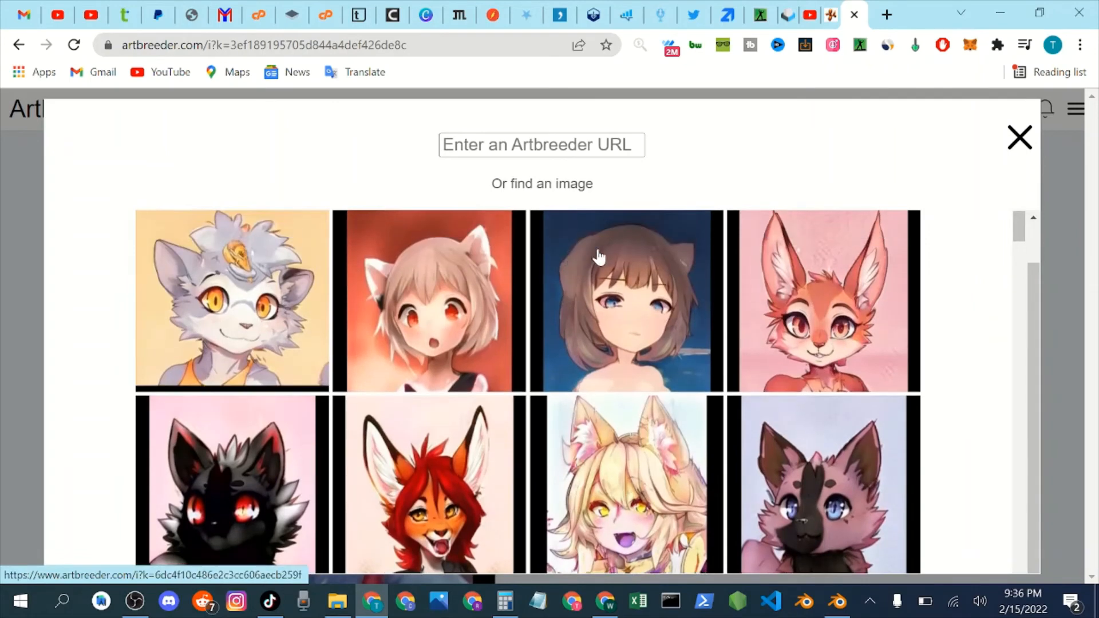
{"action": "left_click", "coordinate": [780, 289]}
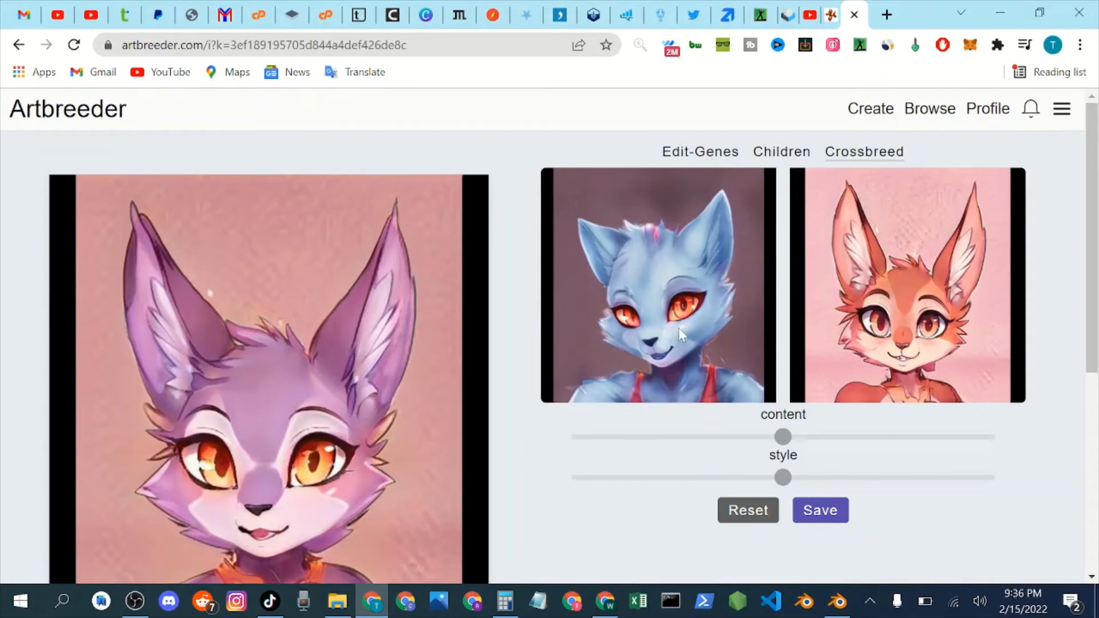
{"action": "scroll", "coordinate": [475, 375], "scroll_direction": "down", "scroll_amount": 3}
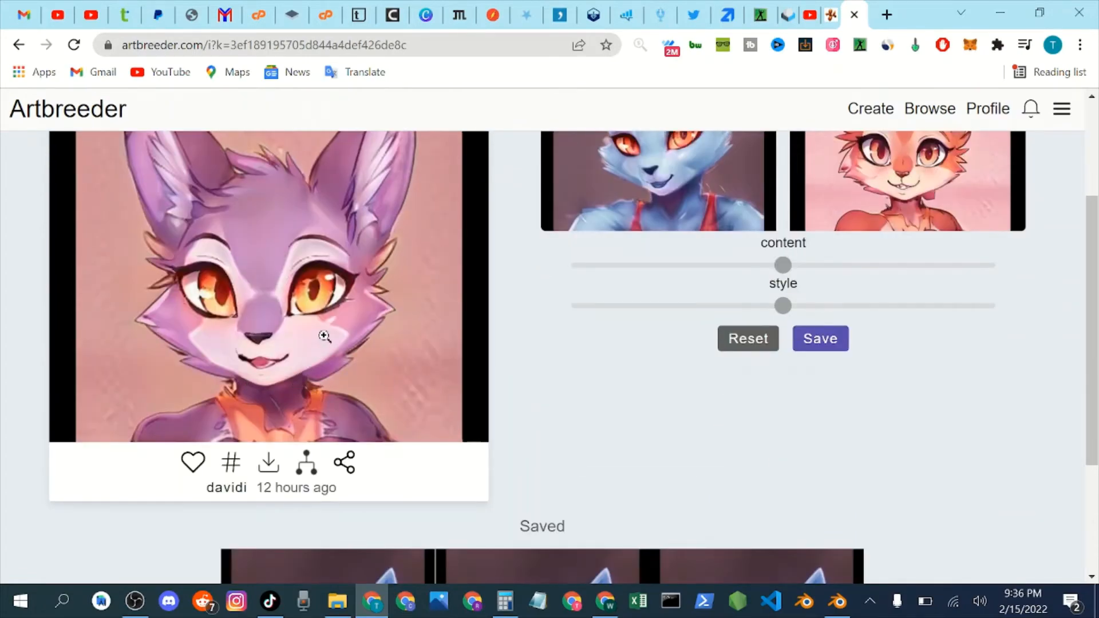
{"action": "scroll", "coordinate": [323, 338], "scroll_direction": "up", "scroll_amount": 3}
{"action": "scroll", "coordinate": [322, 338], "scroll_direction": "down", "scroll_amount": 3}
{"action": "scroll", "coordinate": [271, 344], "scroll_direction": "up", "scroll_amount": 3}
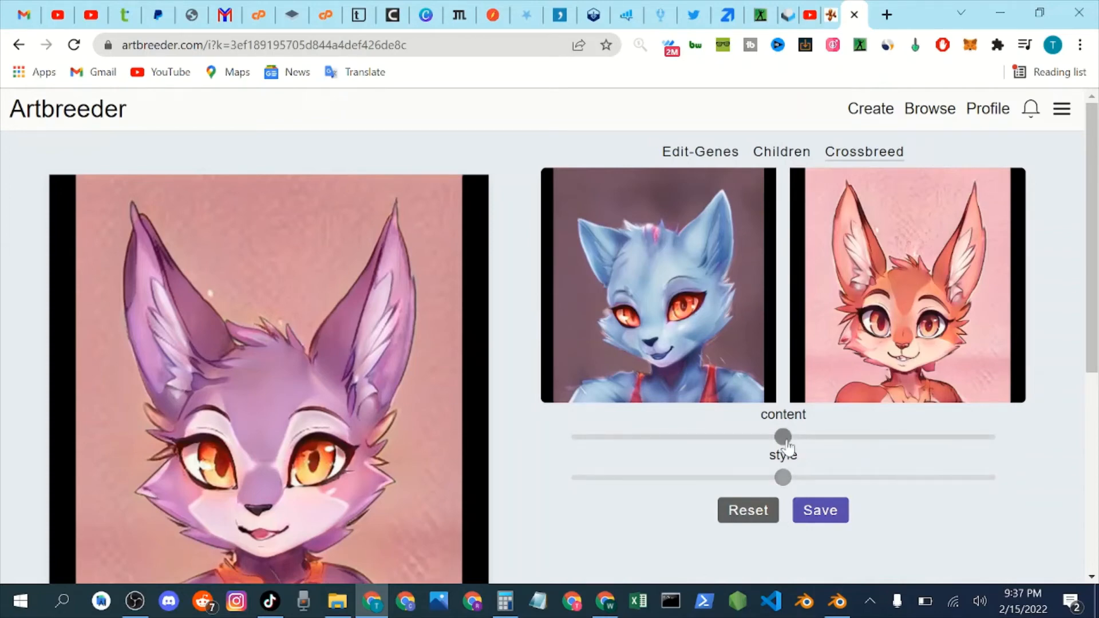
Try blending the crossbreed with content shifted toward the orange long-eared portrait and style shifted toward the blue cat.
{"action": "left_click_drag", "start_coordinate": [785, 440], "coordinate": [837, 440]}
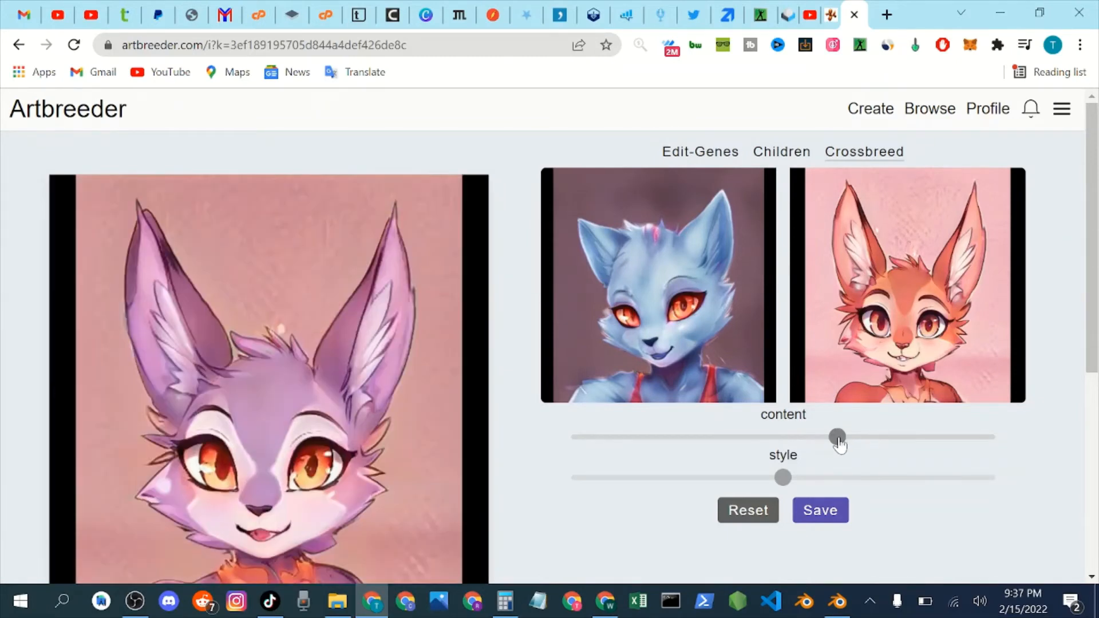
{"action": "left_click_drag", "start_coordinate": [838, 439], "coordinate": [894, 439]}
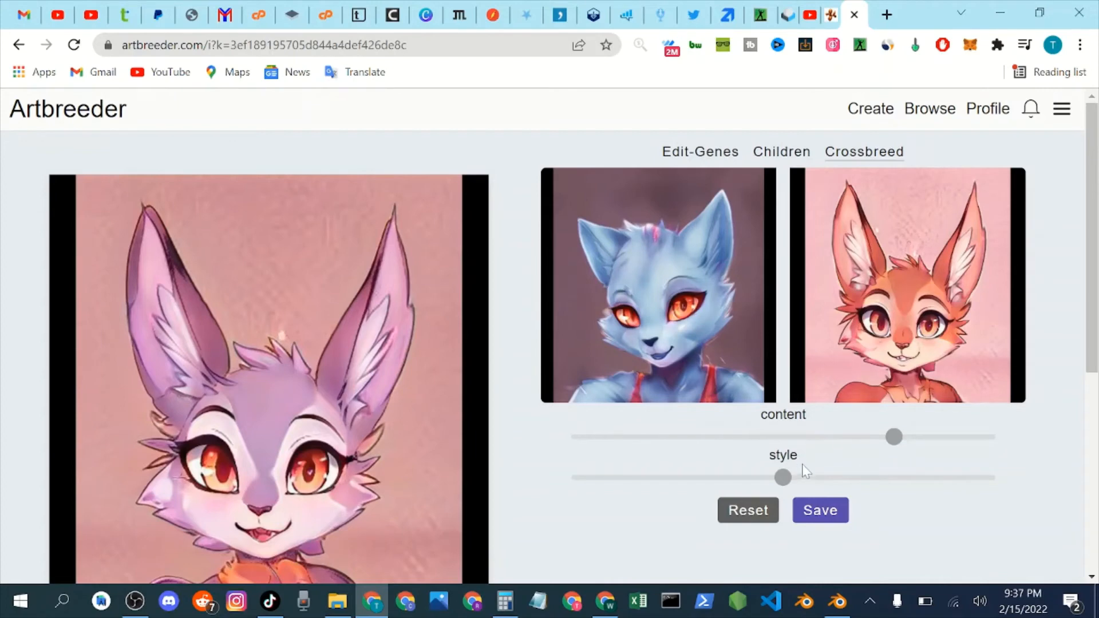
{"action": "left_click_drag", "start_coordinate": [777, 482], "coordinate": [681, 483]}
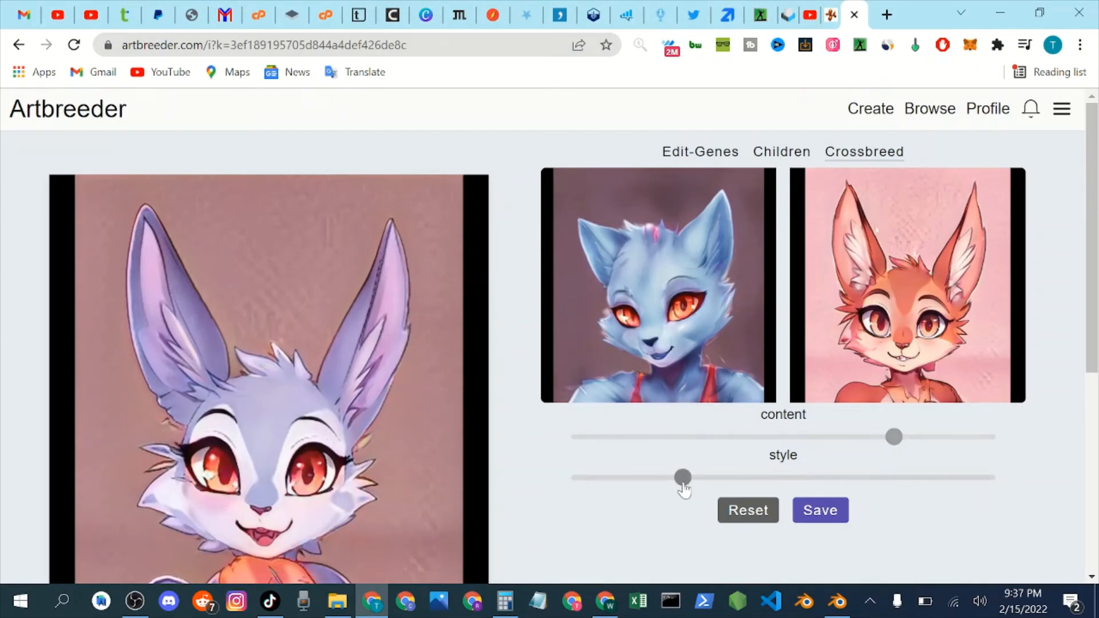
Reset the crossbreed and choose the orange long-eared portrait on the pink background as the second parent again.
{"action": "left_click", "coordinate": [737, 515]}
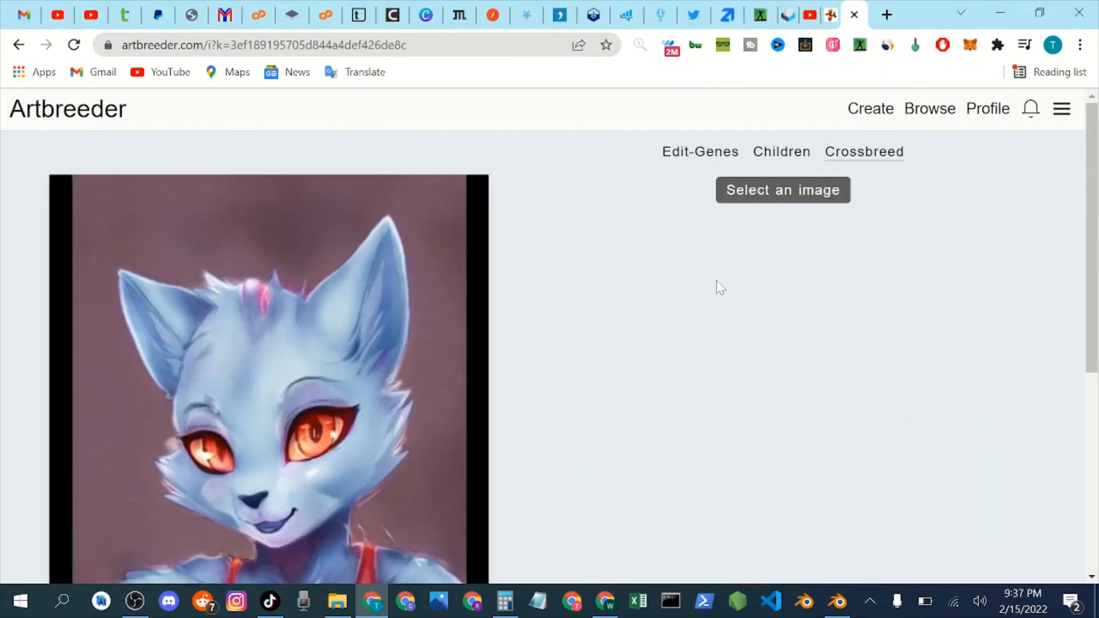
{"action": "left_click", "coordinate": [799, 194]}
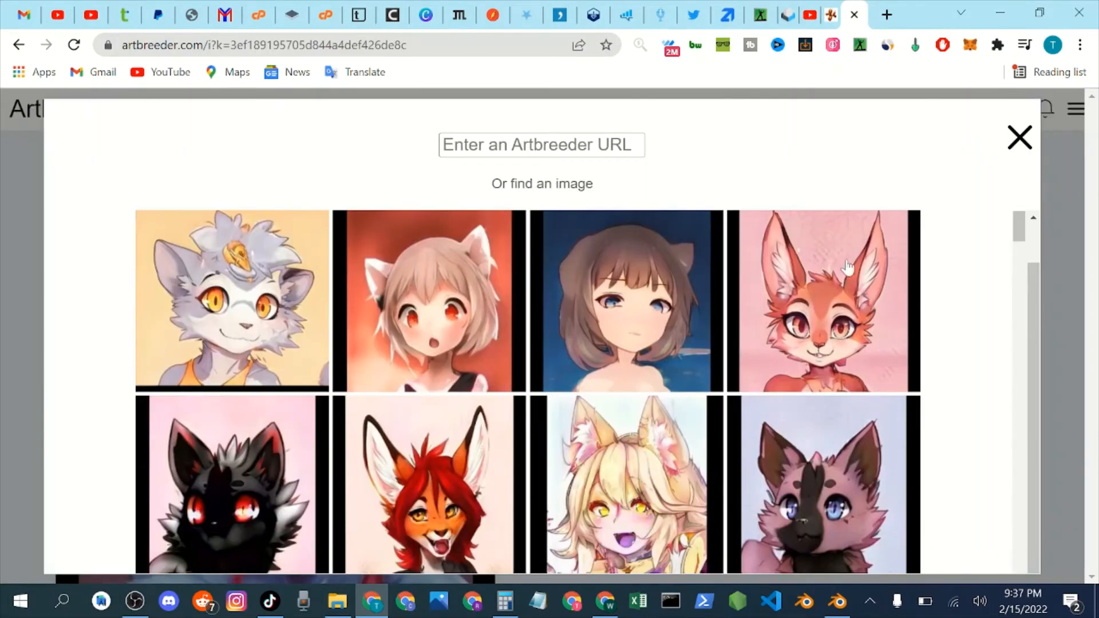
{"action": "left_click", "coordinate": [865, 303]}
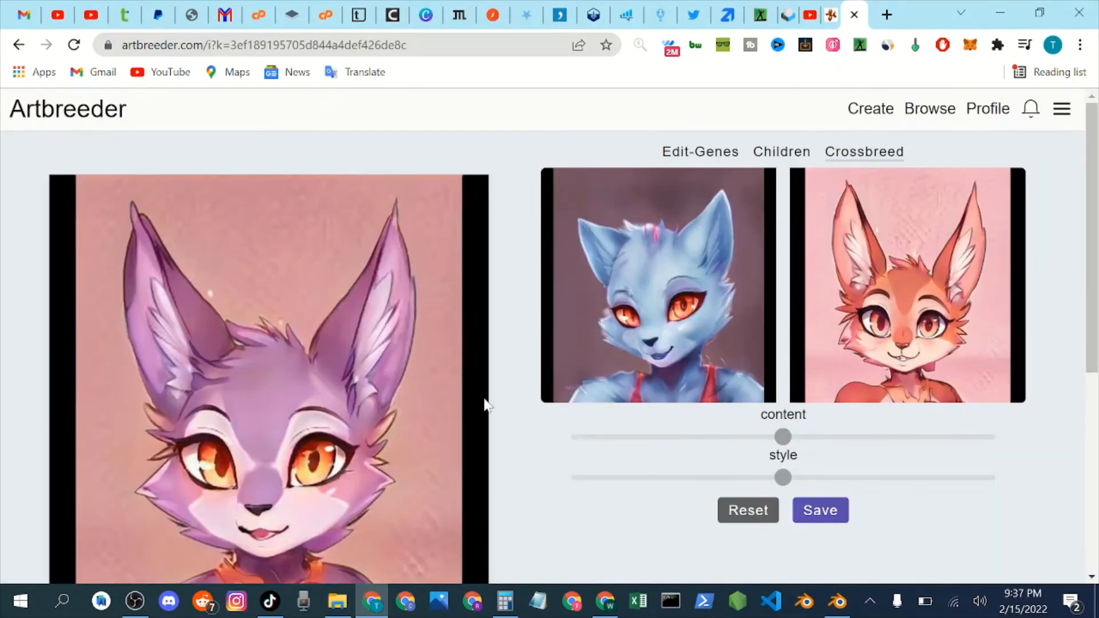
Compare the crossbred purple portrait with its two parent images and the saved copies of the edited cat portrait.
{"action": "scroll", "coordinate": [436, 403], "scroll_direction": "down", "scroll_amount": 2}
{"action": "scroll", "coordinate": [405, 408], "scroll_direction": "down", "scroll_amount": 1}
{"action": "scroll", "coordinate": [400, 408], "scroll_direction": "up", "scroll_amount": 3}
{"action": "scroll", "coordinate": [400, 403], "scroll_direction": "down", "scroll_amount": 4}
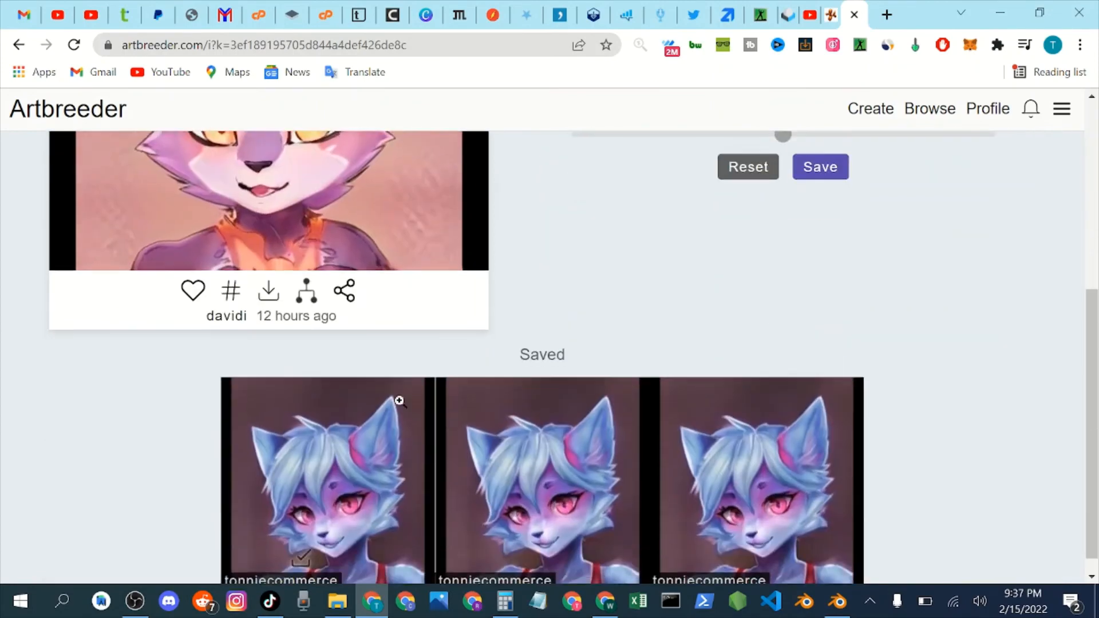
{"action": "scroll", "coordinate": [358, 392], "scroll_direction": "up", "scroll_amount": 1}
{"action": "scroll", "coordinate": [352, 372], "scroll_direction": "down", "scroll_amount": 1}
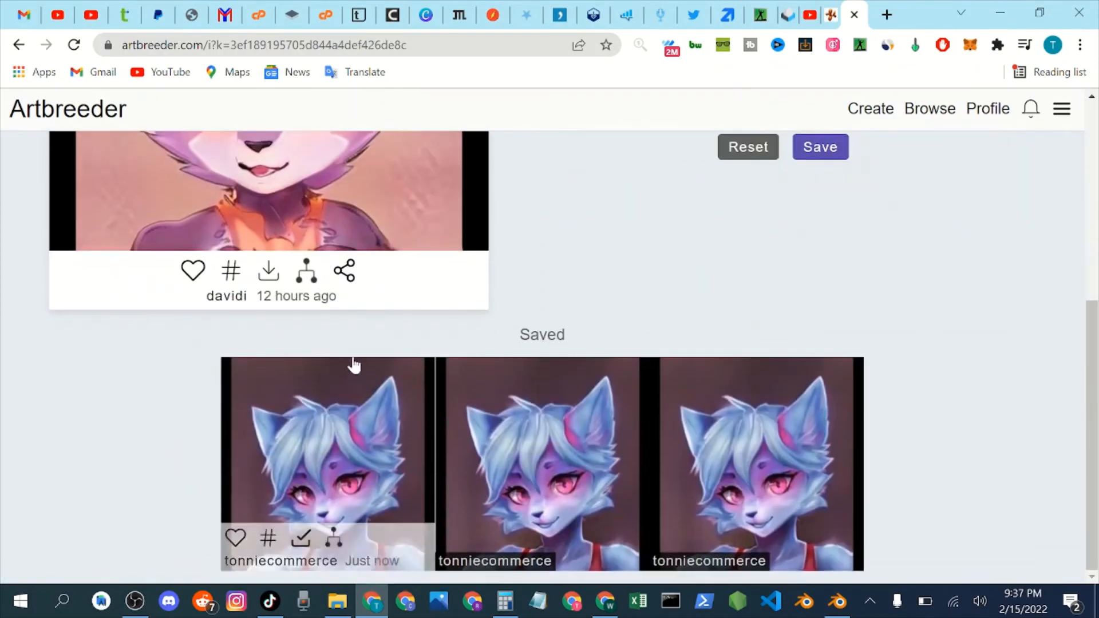
{"action": "scroll", "coordinate": [351, 355], "scroll_direction": "up", "scroll_amount": 2}
{"action": "scroll", "coordinate": [352, 346], "scroll_direction": "down", "scroll_amount": 1}
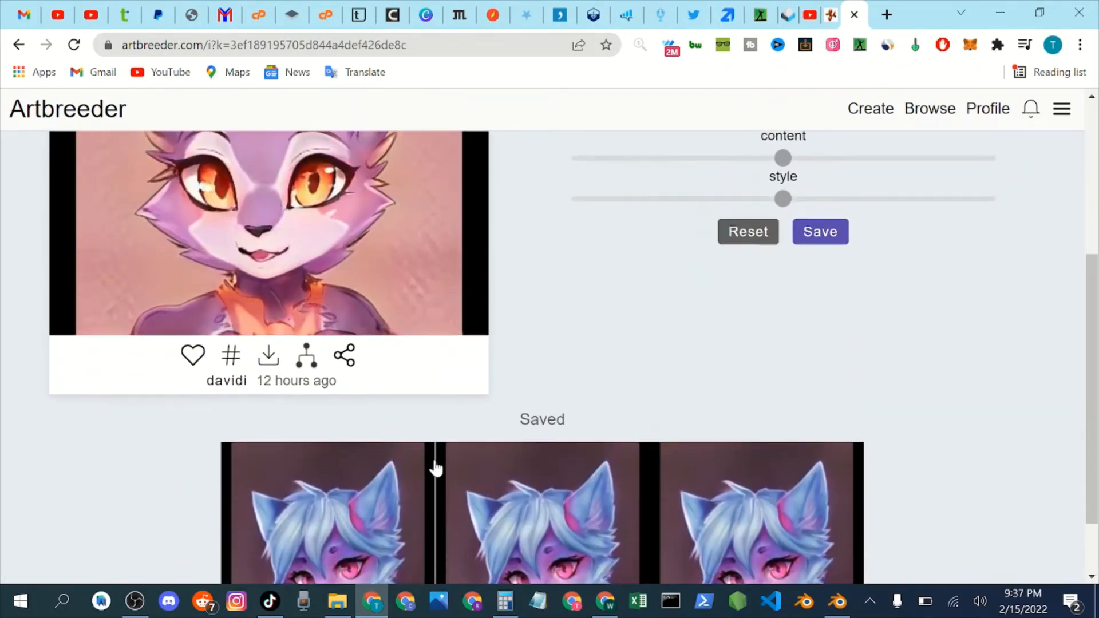
{"action": "scroll", "coordinate": [353, 464], "scroll_direction": "down", "scroll_amount": 1}
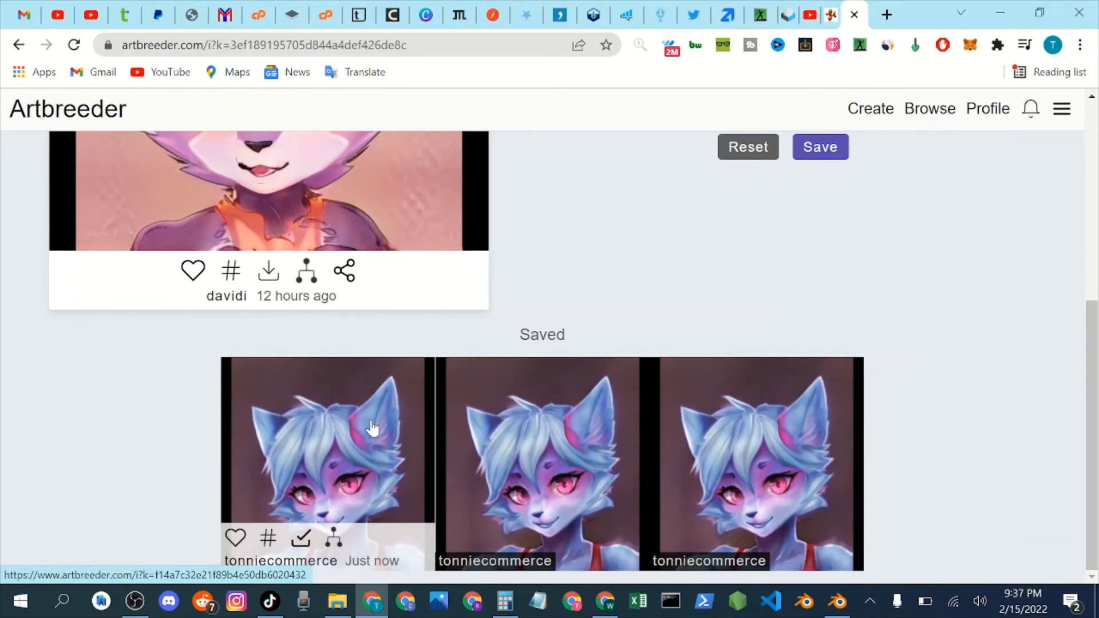
{"action": "scroll", "coordinate": [372, 428], "scroll_direction": "up", "scroll_amount": 6}
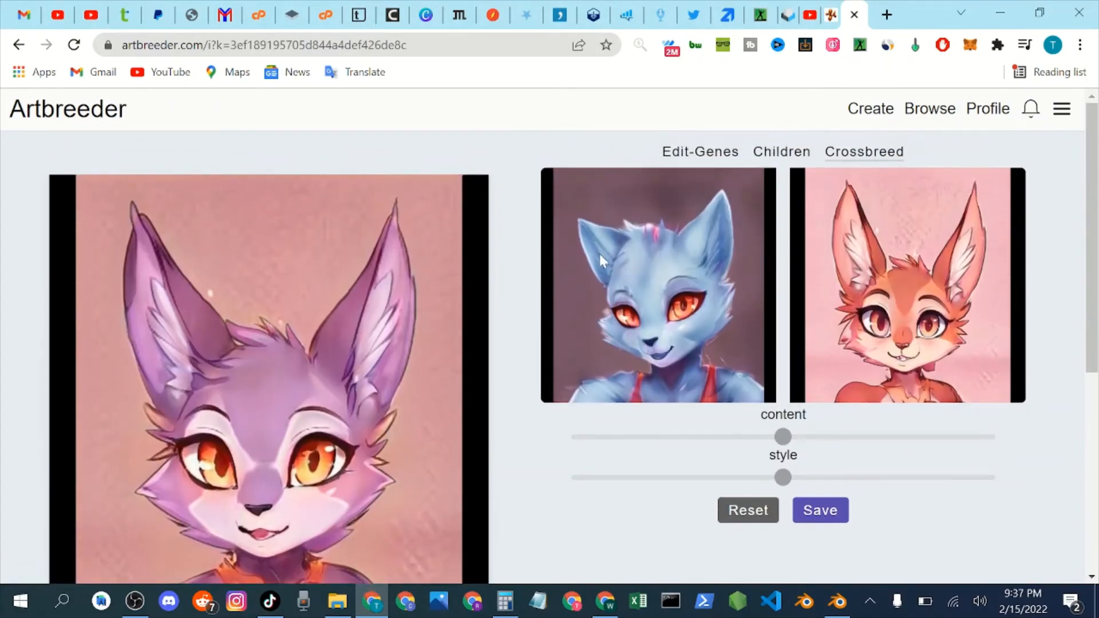
{"action": "scroll", "coordinate": [600, 297], "scroll_direction": "down", "scroll_amount": 6}
{"action": "scroll", "coordinate": [478, 346], "scroll_direction": "up", "scroll_amount": 2}
{"action": "scroll", "coordinate": [458, 424], "scroll_direction": "down", "scroll_amount": 2}
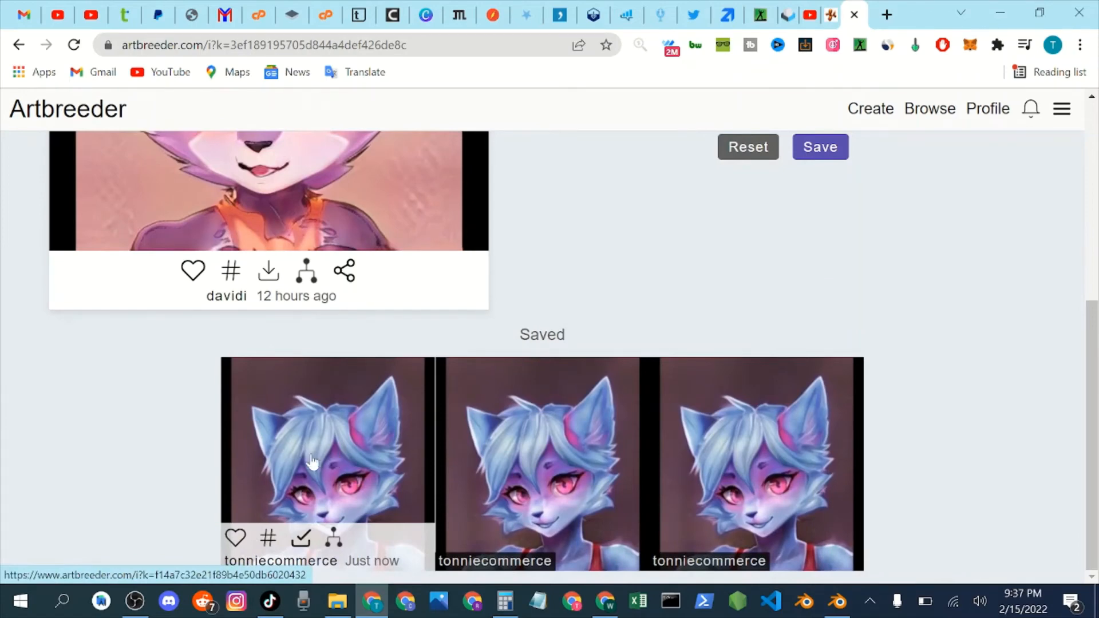
{"action": "scroll", "coordinate": [424, 449], "scroll_direction": "up", "scroll_amount": 6}
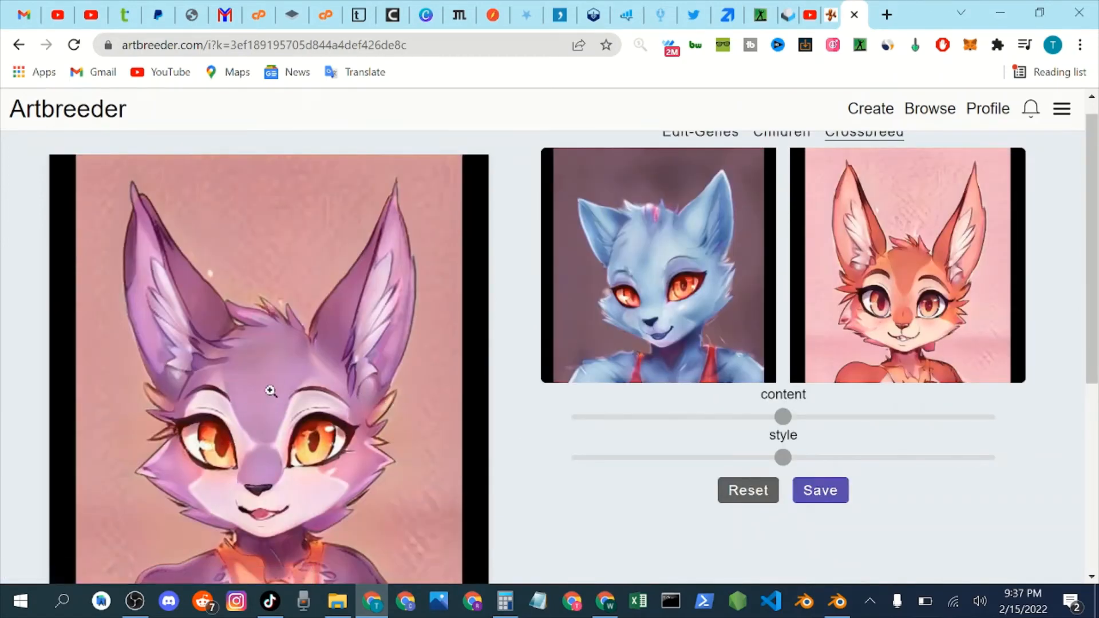
{"action": "scroll", "coordinate": [270, 391], "scroll_direction": "up", "scroll_amount": 1}
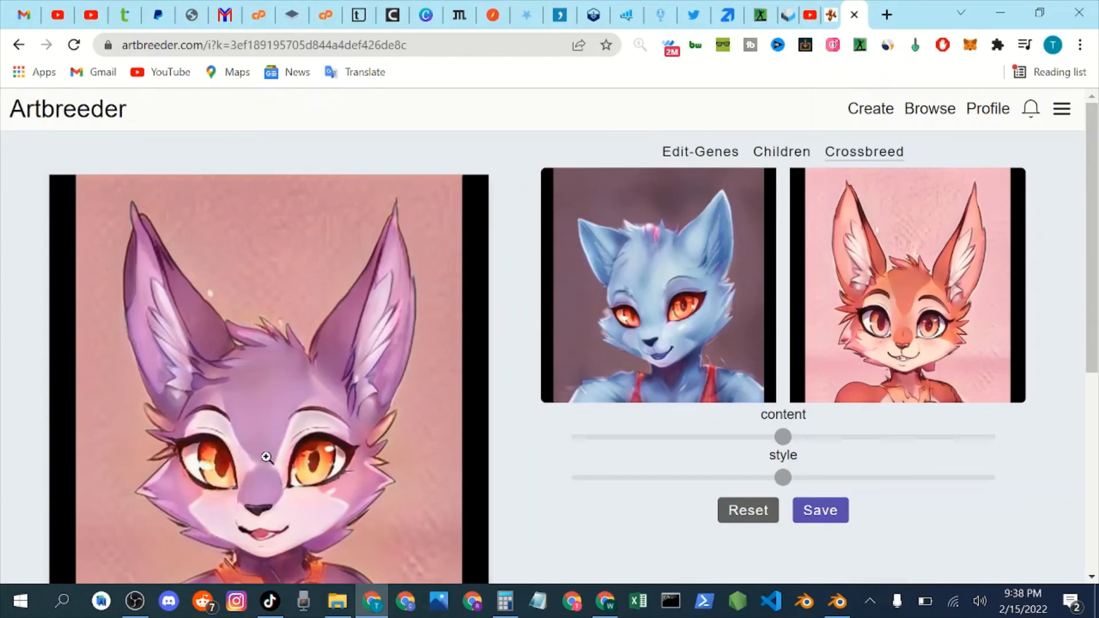
{"action": "scroll", "coordinate": [267, 454], "scroll_direction": "down", "scroll_amount": 3}
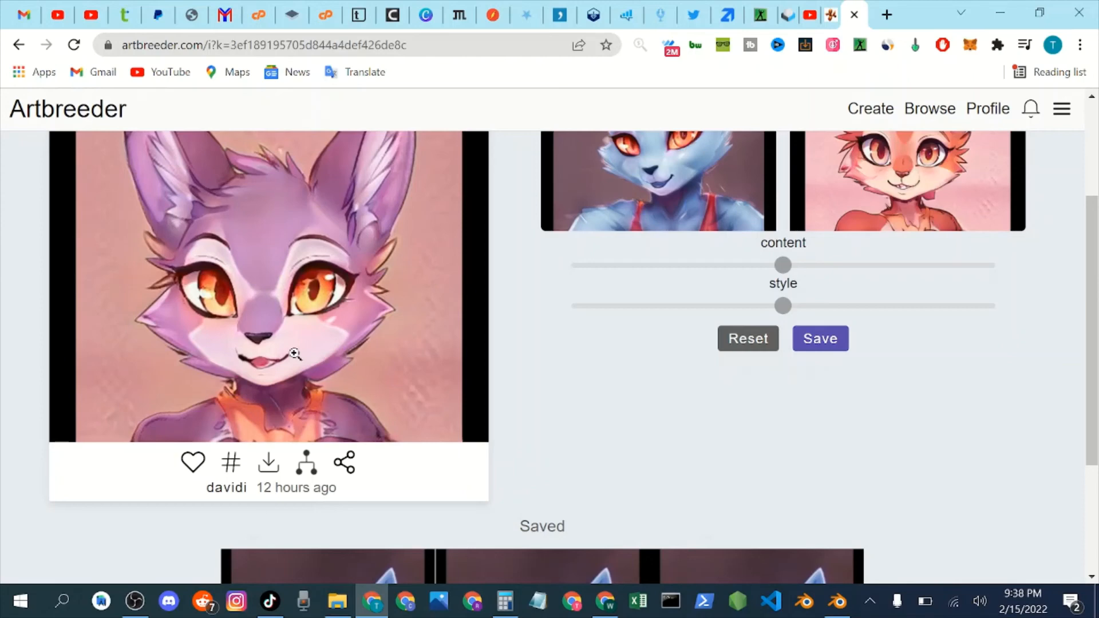
{"action": "scroll", "coordinate": [264, 366], "scroll_direction": "up", "scroll_amount": 3}
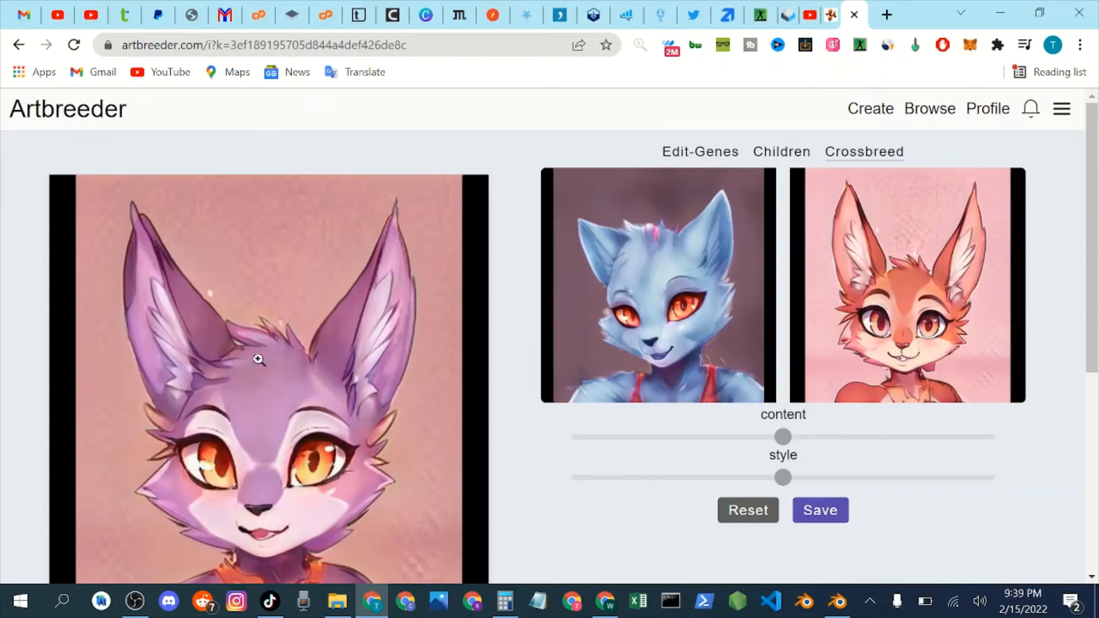
{"action": "scroll", "coordinate": [258, 359], "scroll_direction": "down", "scroll_amount": 5}
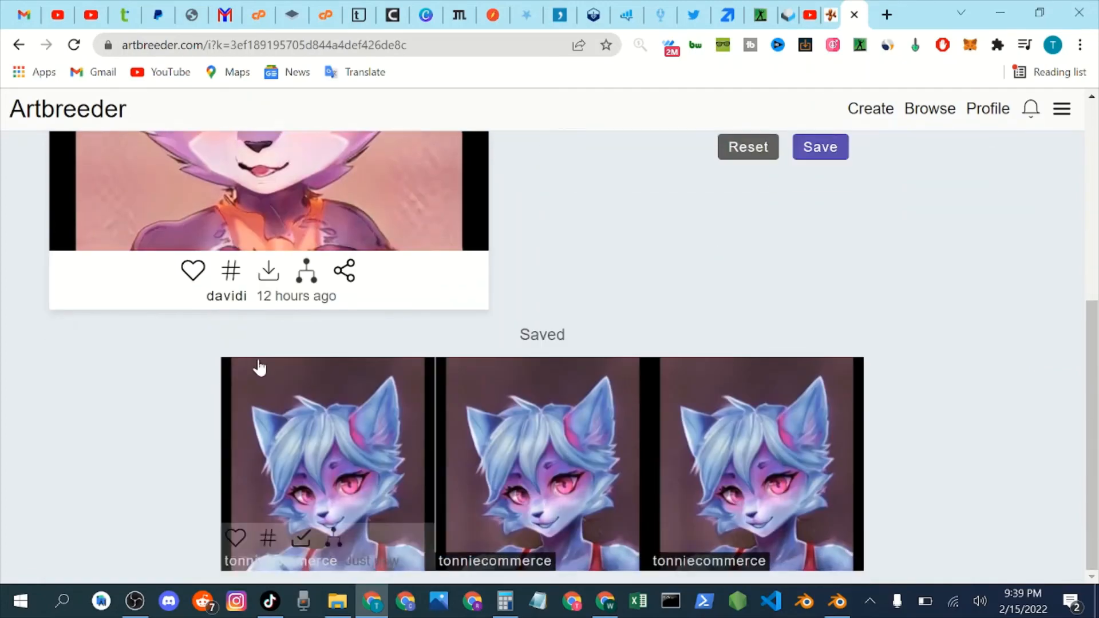
{"action": "scroll", "coordinate": [257, 365], "scroll_direction": "up", "scroll_amount": 2}
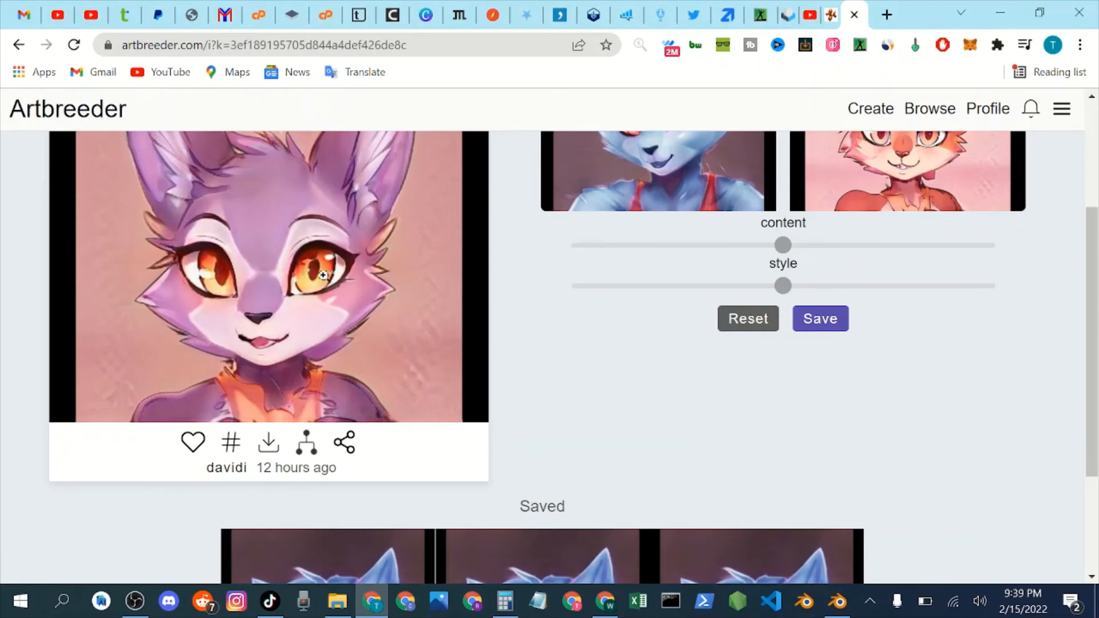
{"action": "scroll", "coordinate": [221, 295], "scroll_direction": "up", "scroll_amount": 1}
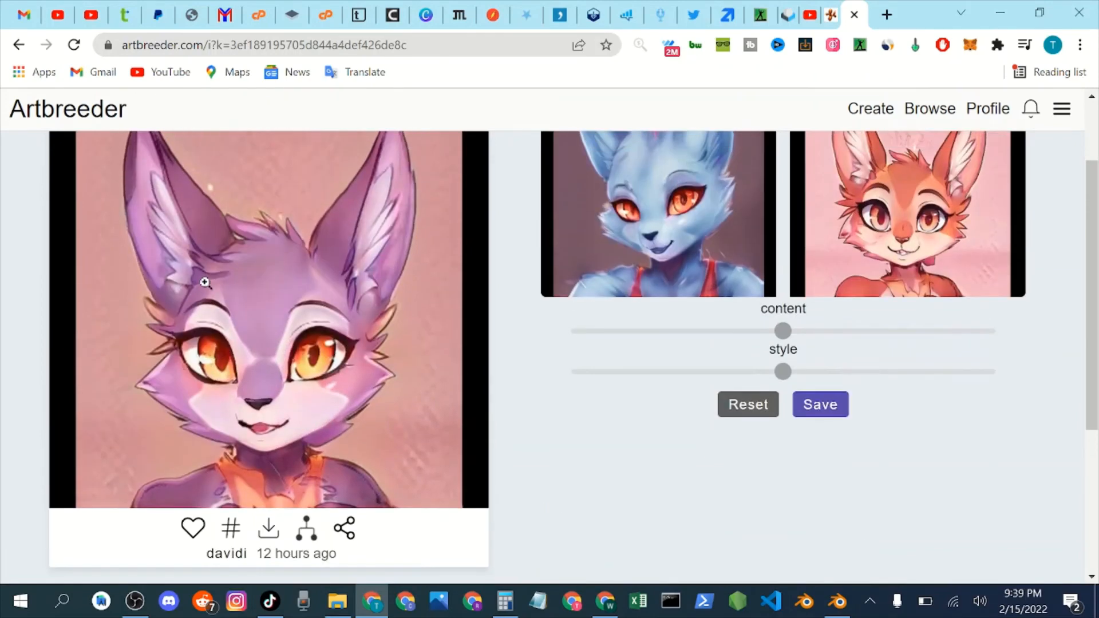
{"action": "scroll", "coordinate": [257, 291], "scroll_direction": "up", "scroll_amount": 1}
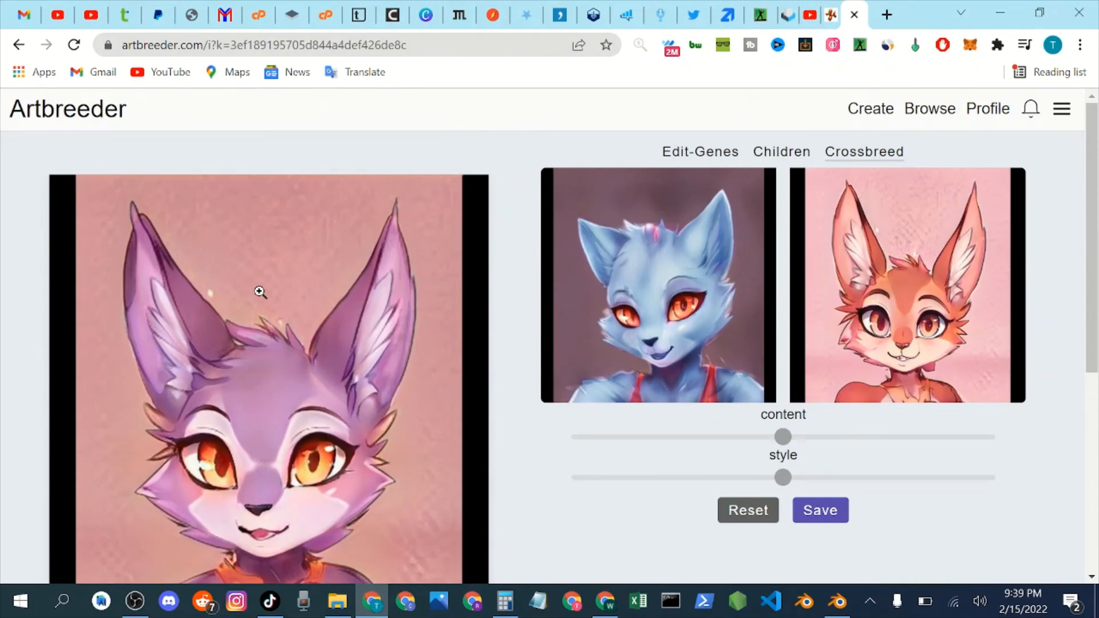
{"action": "scroll", "coordinate": [324, 290], "scroll_direction": "down", "scroll_amount": 2}
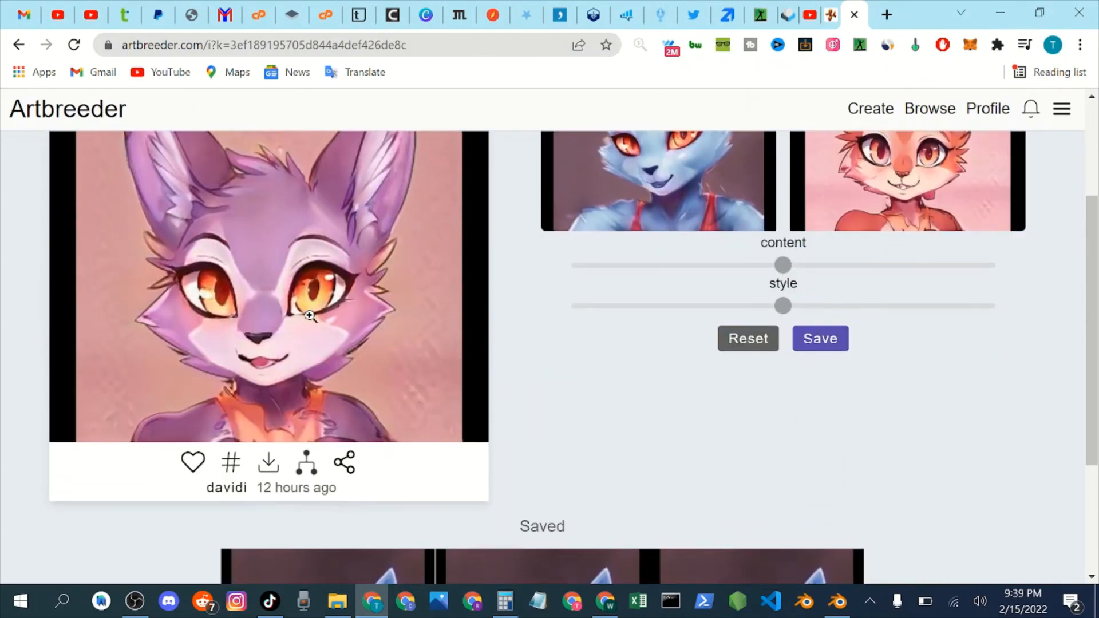
{"action": "scroll", "coordinate": [310, 315], "scroll_direction": "up", "scroll_amount": 2}
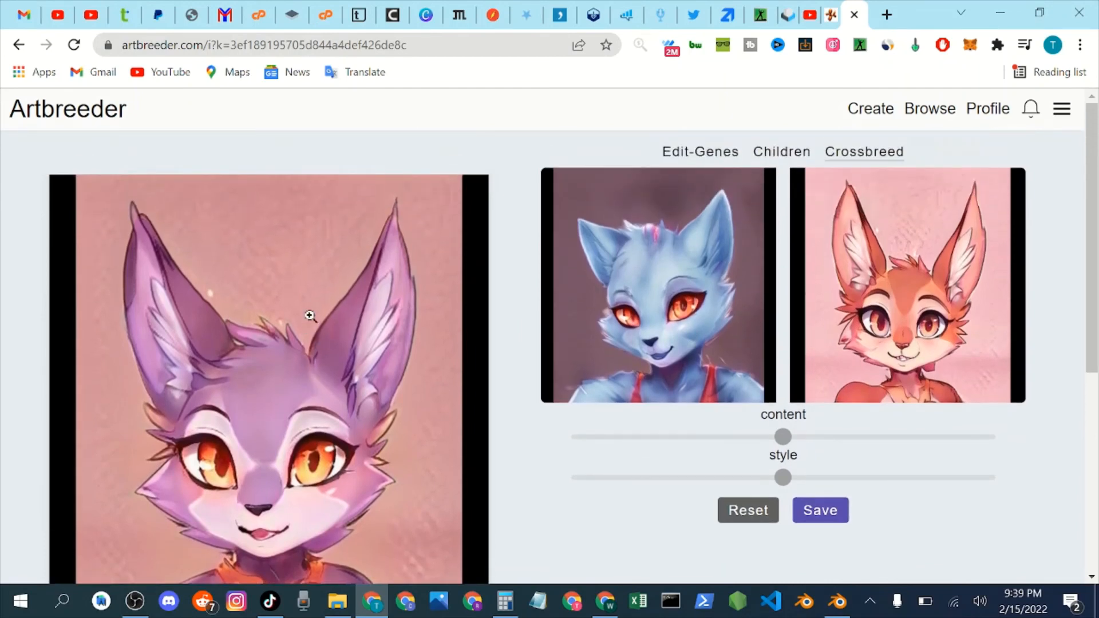